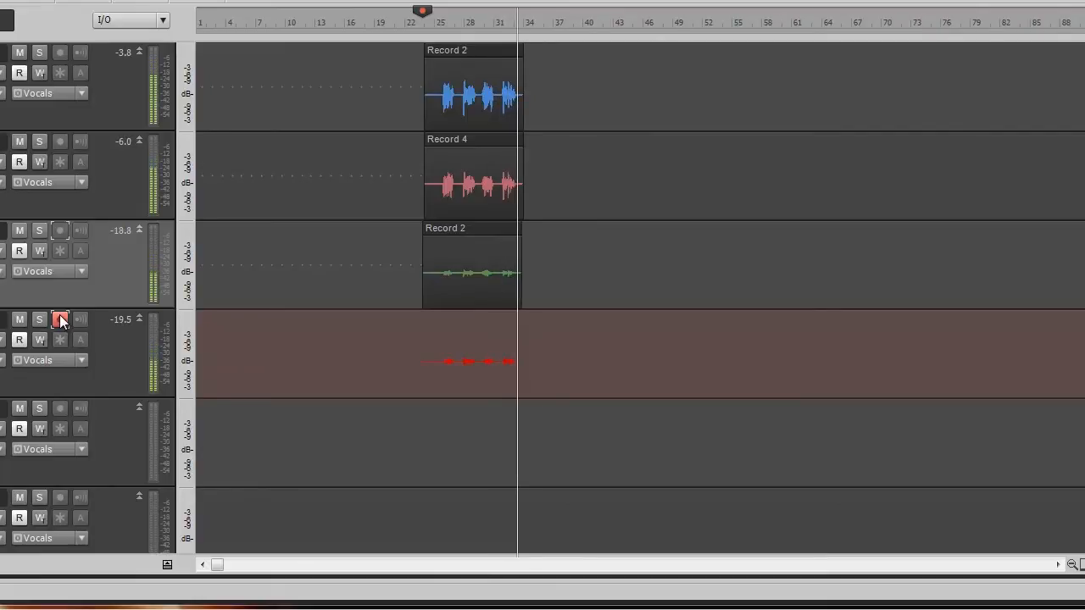
- Stop the recording on track bg 1R and disarm the track
{"action": "key", "text": "space"}
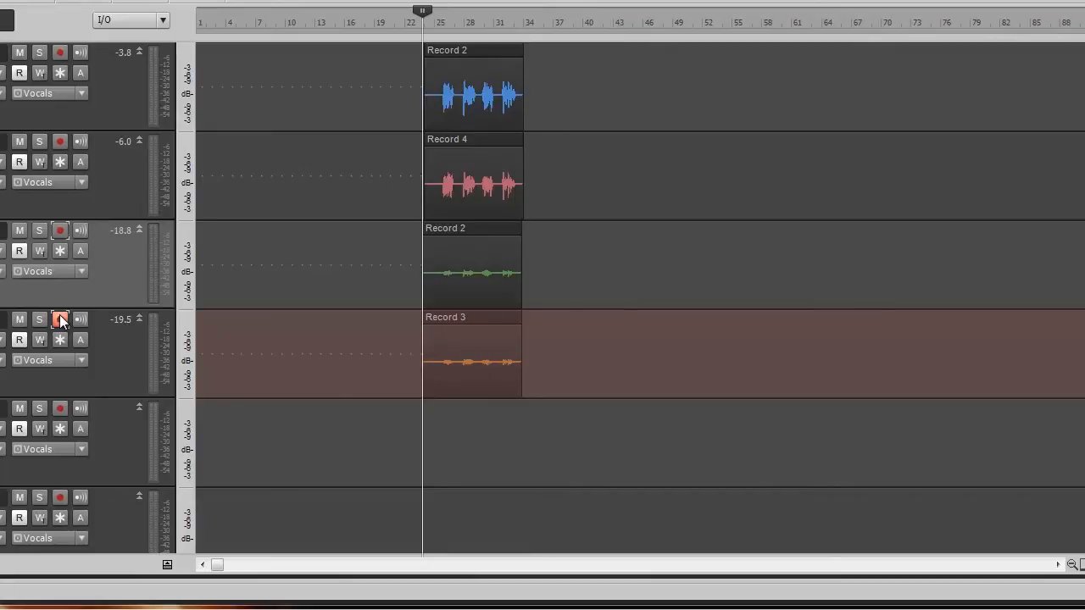
{"action": "left_click", "coordinate": [60, 319]}
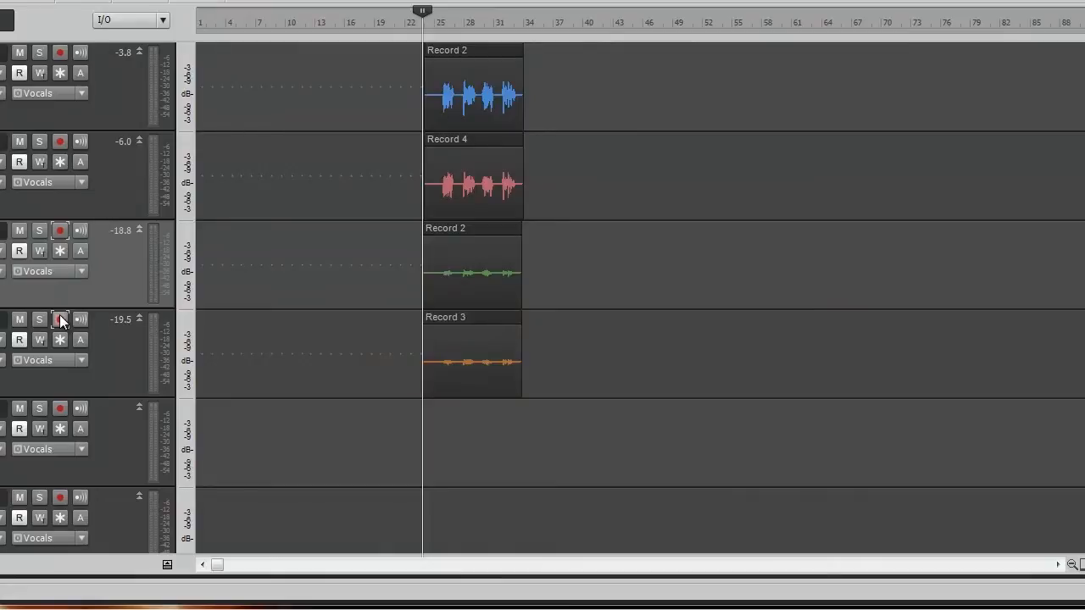
- Play back the song and mute the Music and Drums buses in the console to hear only the vocals
{"action": "key", "text": "space"}
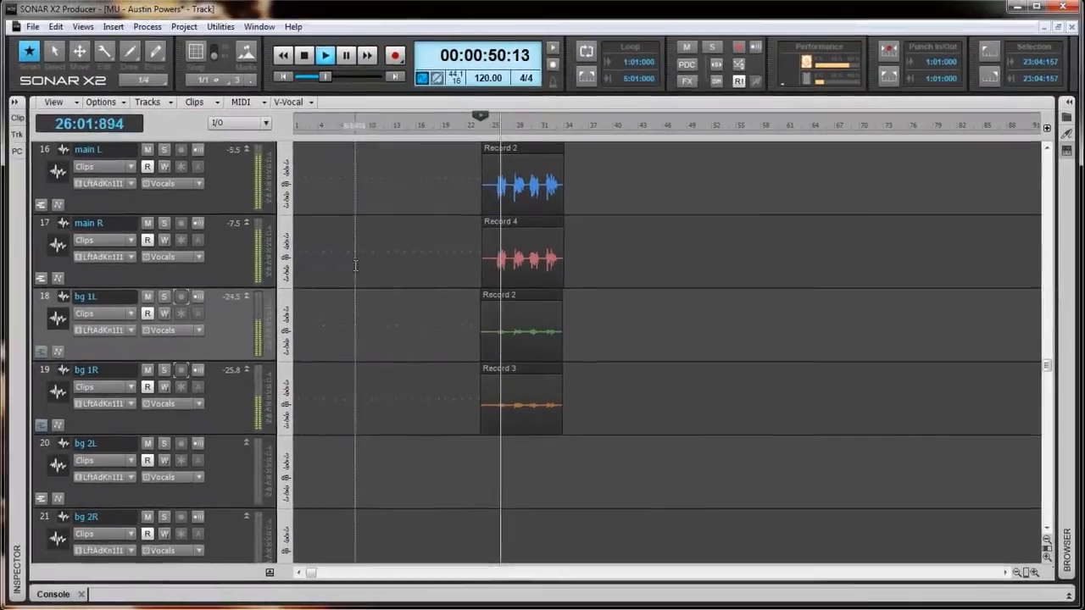
{"action": "scroll", "coordinate": [365, 285], "scroll_direction": "up", "scroll_amount": 3}
{"action": "key", "text": "alt+2"}
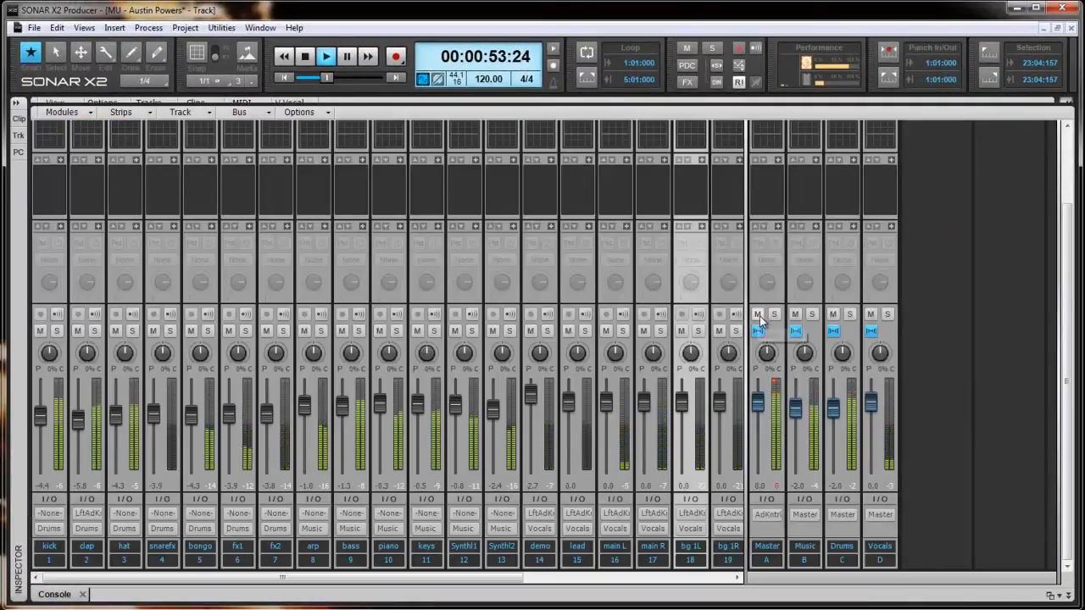
{"action": "left_click", "coordinate": [796, 314]}
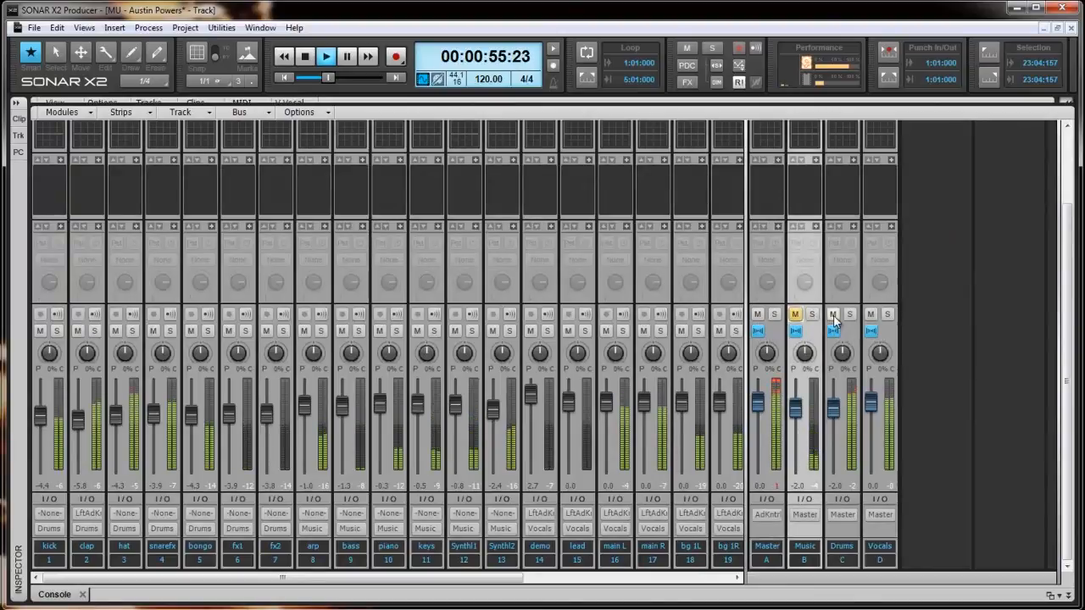
{"action": "left_click", "coordinate": [834, 315]}
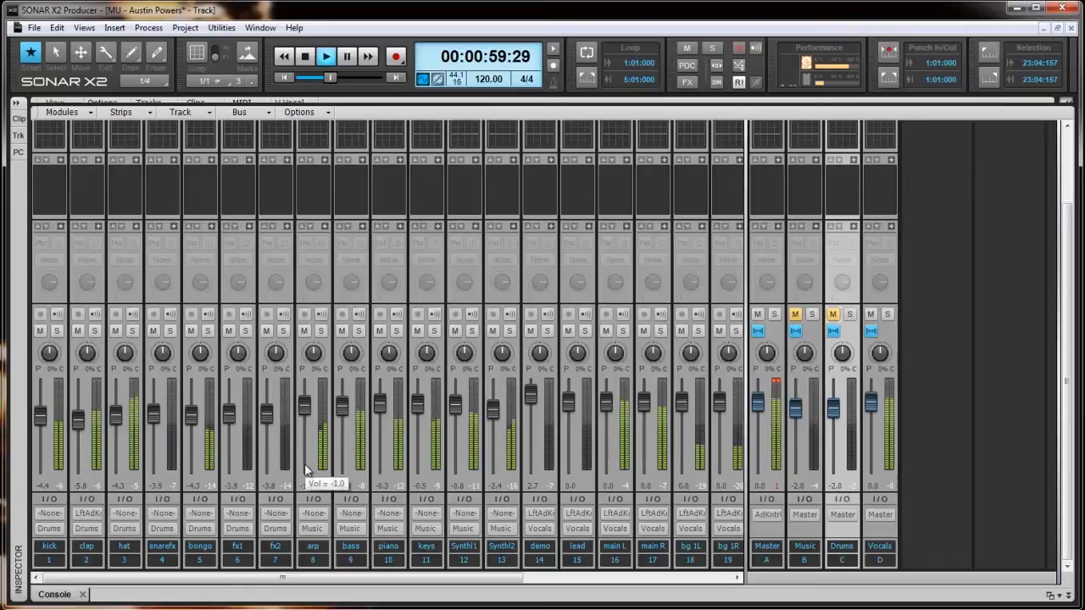
{"action": "key", "text": "space"}
{"action": "key", "text": "d"}
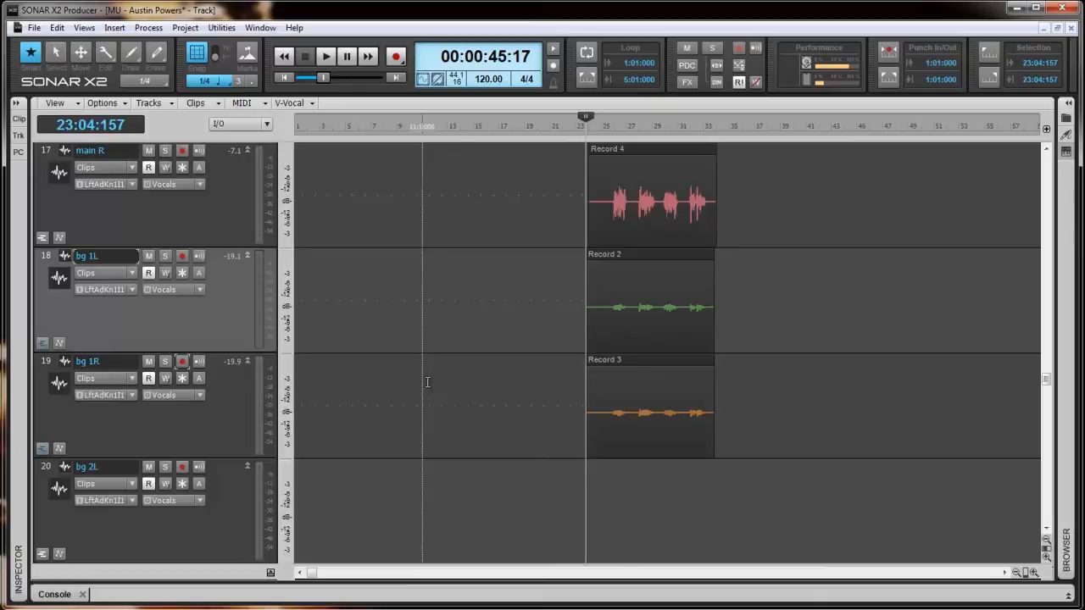
- Select the empty bg 2L track and enlarge the track rows
{"action": "key", "text": "ctrl+Up"}
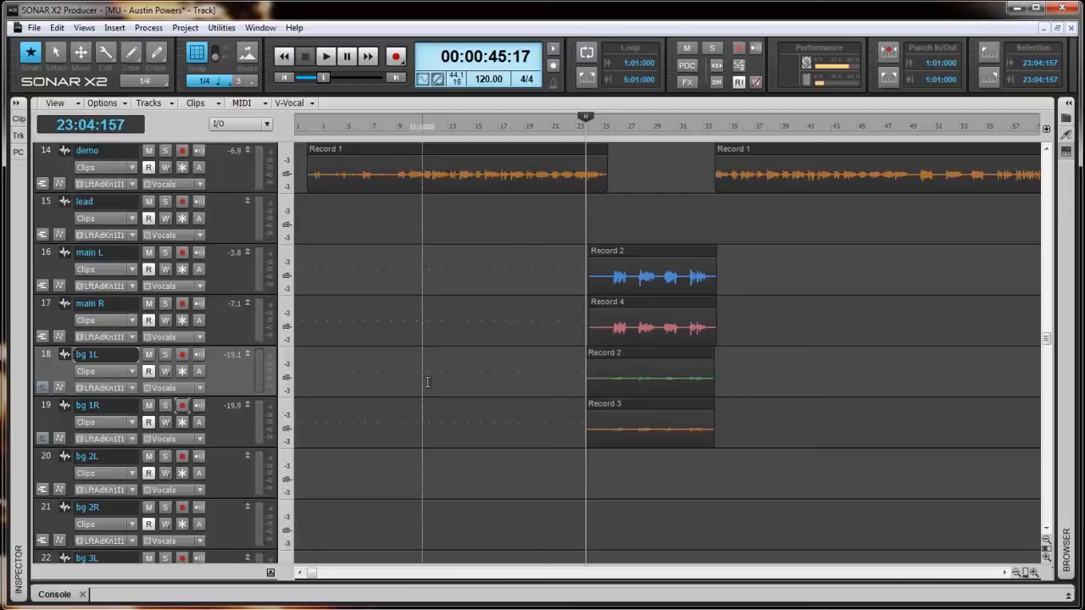
{"action": "scroll", "coordinate": [428, 382], "scroll_direction": "down", "scroll_amount": 2}
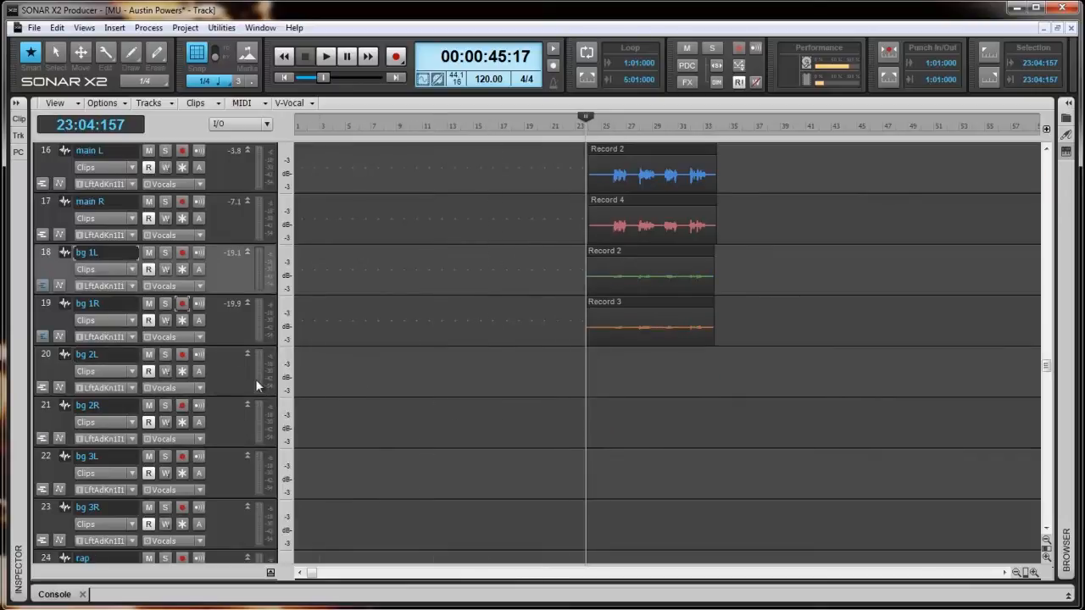
{"action": "left_click", "coordinate": [234, 385]}
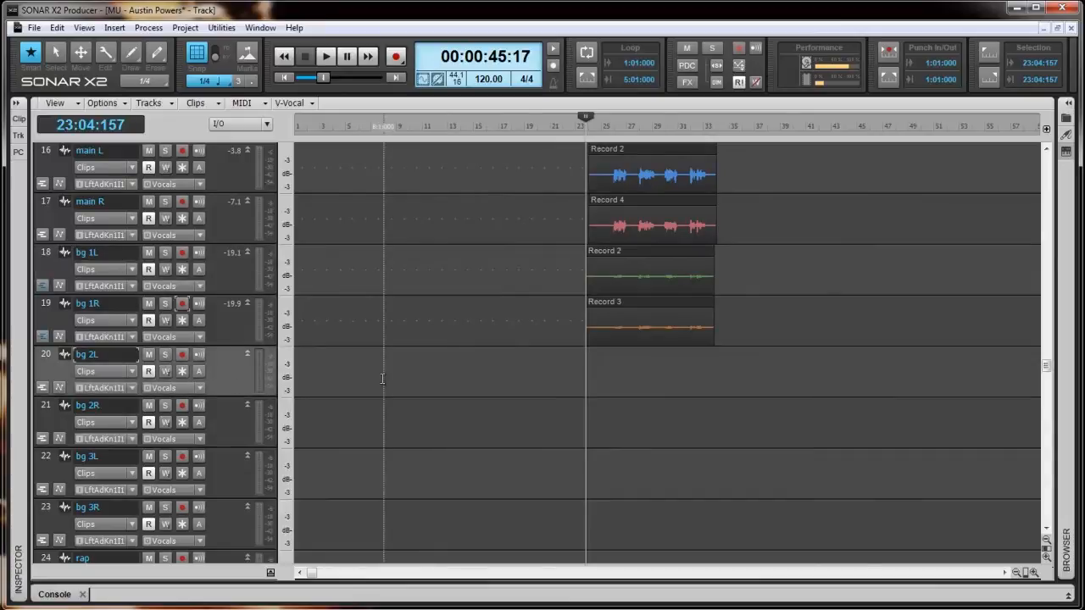
{"action": "key", "text": "ctrl+Down"}
{"action": "key", "text": "ctrl+Down"}
{"action": "key", "text": "ctrl+Down"}
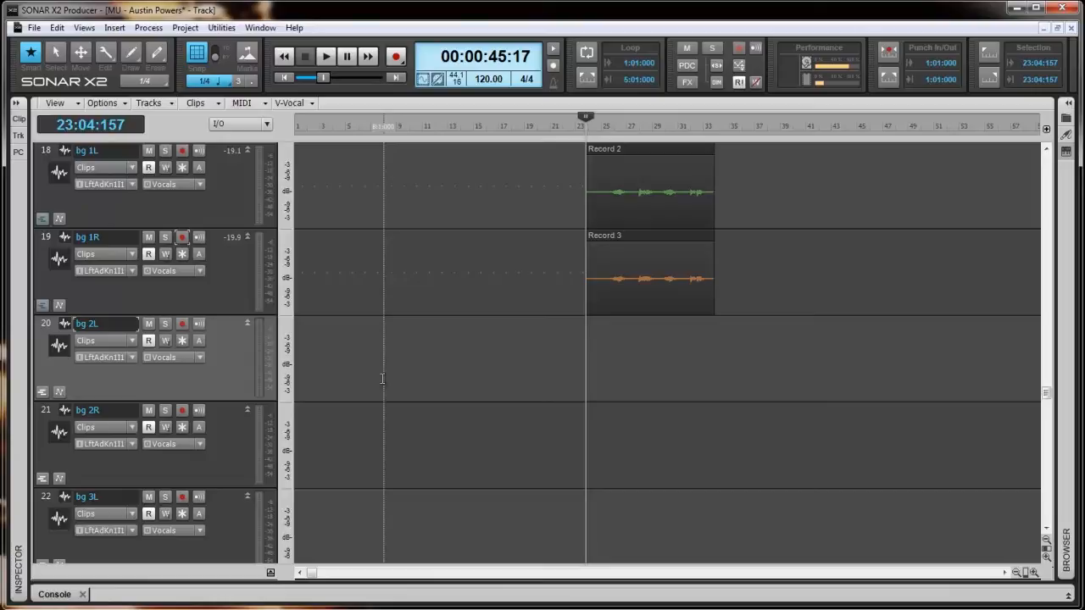
{"action": "scroll", "coordinate": [417, 388], "scroll_direction": "up", "scroll_amount": 1}
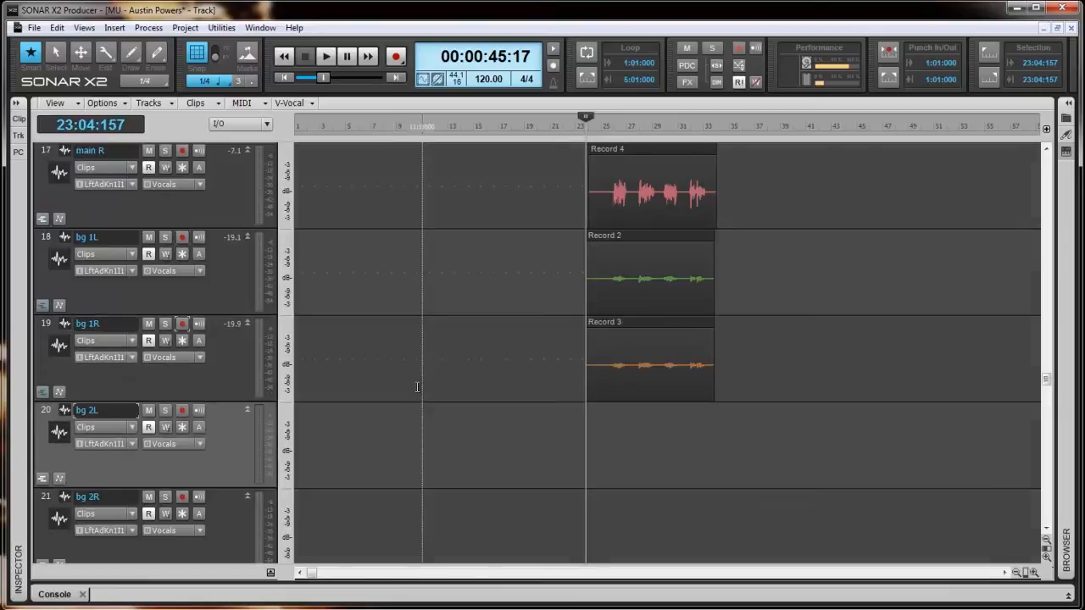
{"action": "scroll", "coordinate": [417, 388], "scroll_direction": "up", "scroll_amount": 1}
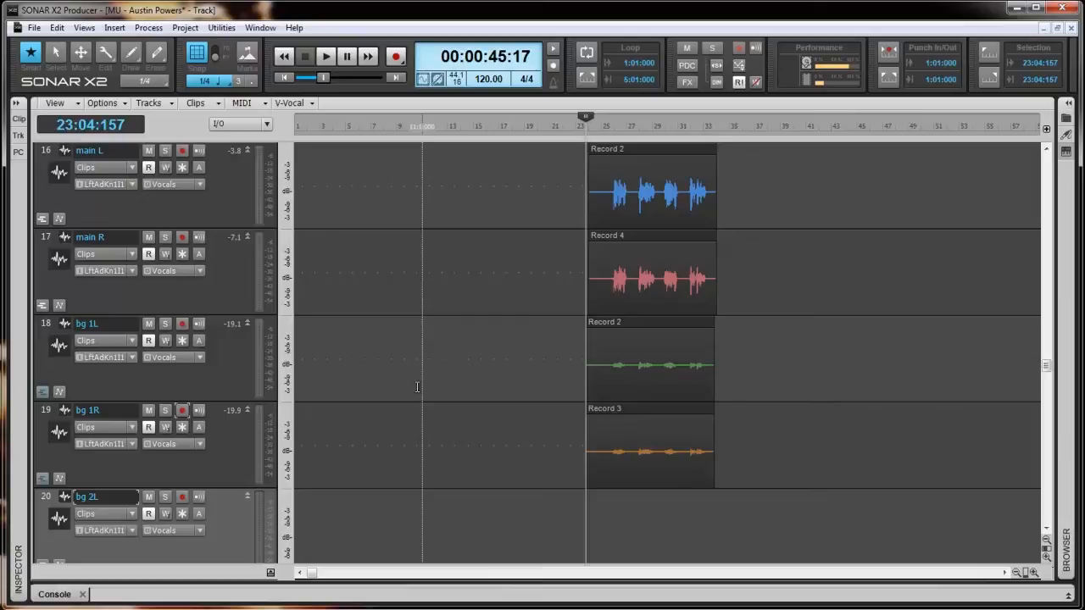
{"action": "scroll", "coordinate": [417, 387], "scroll_direction": "down", "scroll_amount": 1}
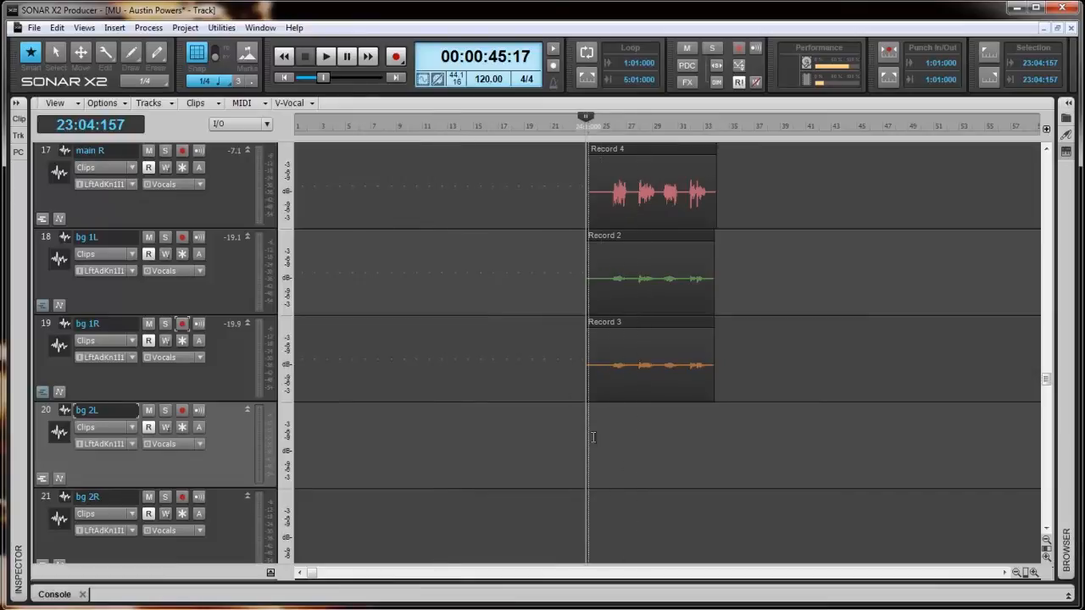
- Play back the recorded main and bg 1 vocal takes without the music, stopping after the first phrase
{"action": "key", "text": "space"}
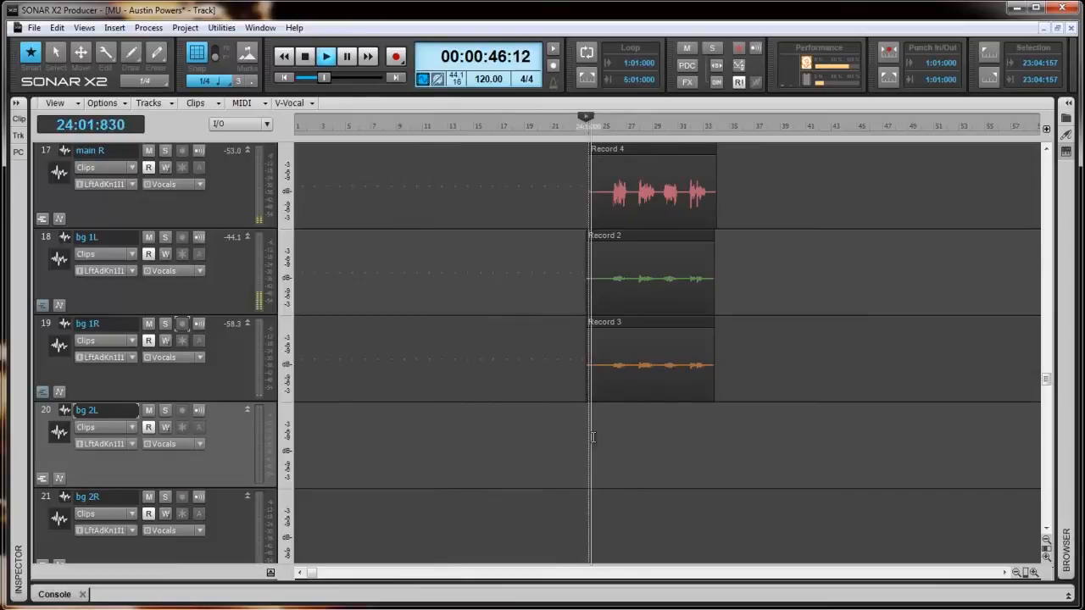
{"action": "scroll", "coordinate": [594, 437], "scroll_direction": "up", "scroll_amount": 2}
{"action": "scroll", "coordinate": [593, 438], "scroll_direction": "down", "scroll_amount": 2}
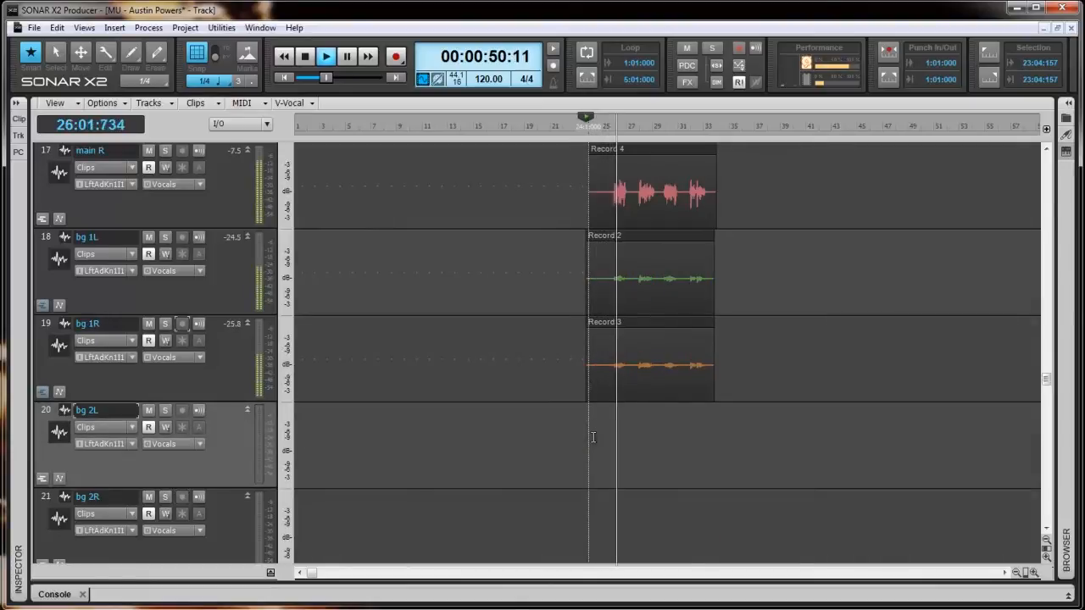
{"action": "scroll", "coordinate": [594, 438], "scroll_direction": "up", "scroll_amount": 4}
{"action": "key", "text": "space"}
{"action": "scroll", "coordinate": [593, 437], "scroll_direction": "up", "scroll_amount": 6}
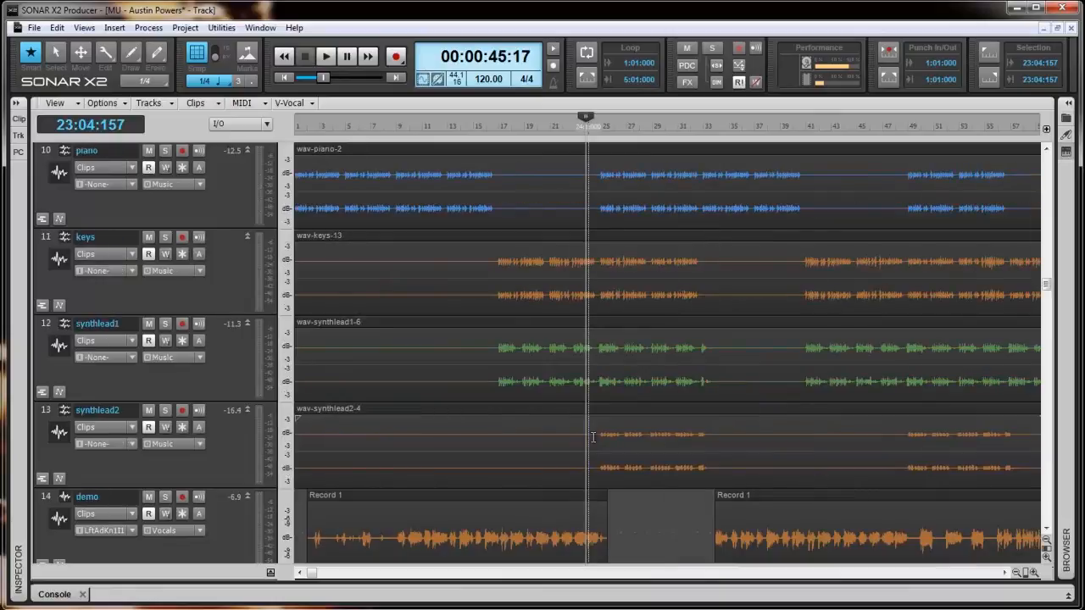
{"action": "scroll", "coordinate": [592, 438], "scroll_direction": "down", "scroll_amount": 10}
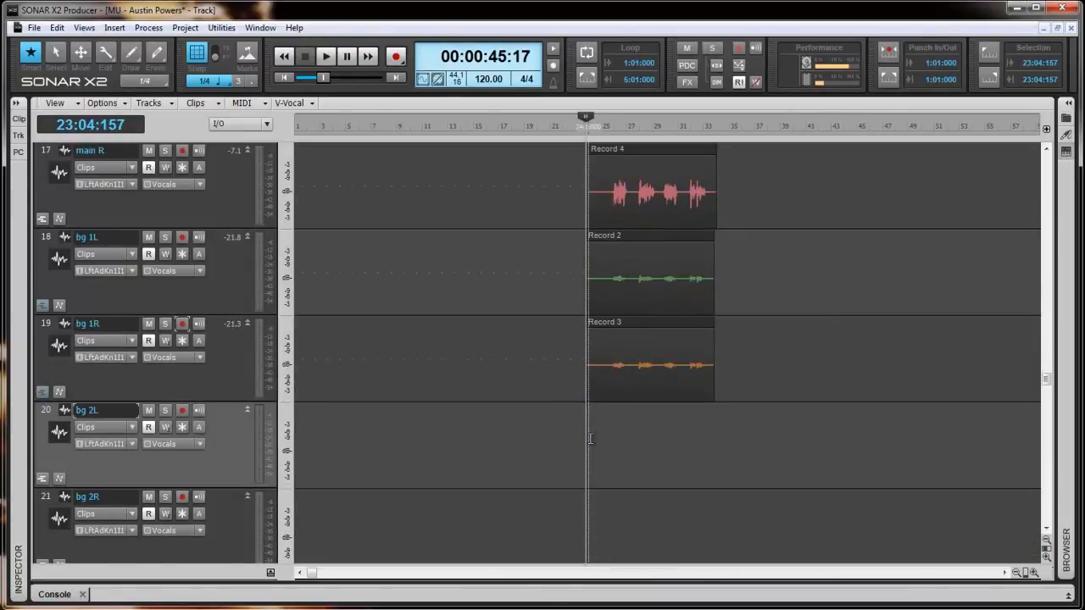
{"action": "scroll", "coordinate": [591, 439], "scroll_direction": "down", "scroll_amount": 3}
{"action": "scroll", "coordinate": [591, 438], "scroll_direction": "up", "scroll_amount": 3}
{"action": "scroll", "coordinate": [592, 440], "scroll_direction": "up", "scroll_amount": 6}
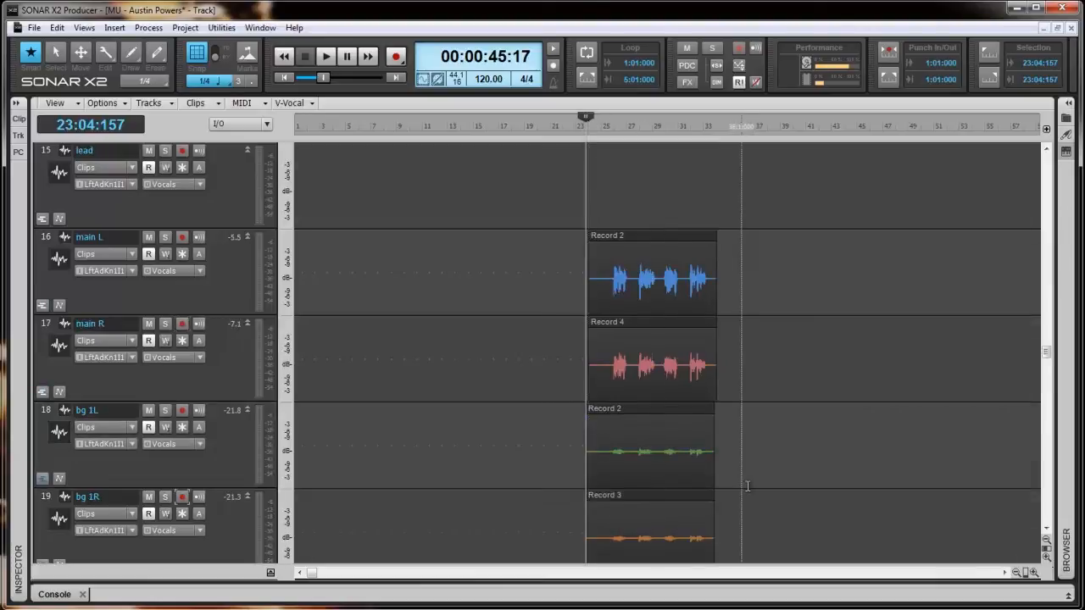
{"action": "scroll", "coordinate": [853, 542], "scroll_direction": "down", "scroll_amount": 3}
- Unmute the Drums and Music buses in the console
{"action": "key", "text": "alt+2"}
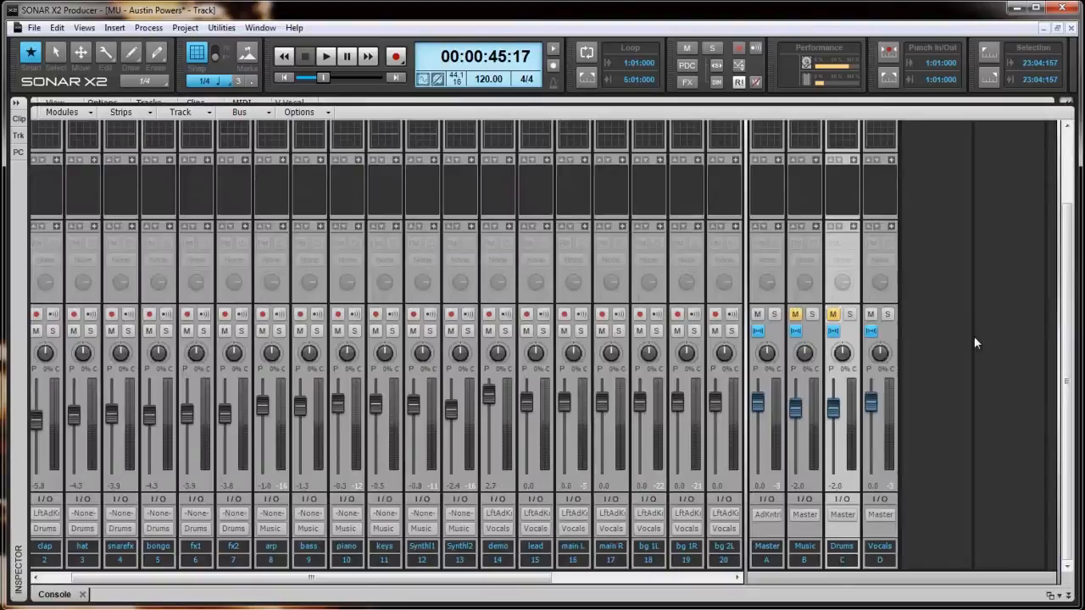
{"action": "left_click", "coordinate": [833, 313]}
{"action": "left_click", "coordinate": [795, 315]}
- Play back the vocals with the full mix while showing the channel strips through the rap track in the console
{"action": "key", "text": "space"}
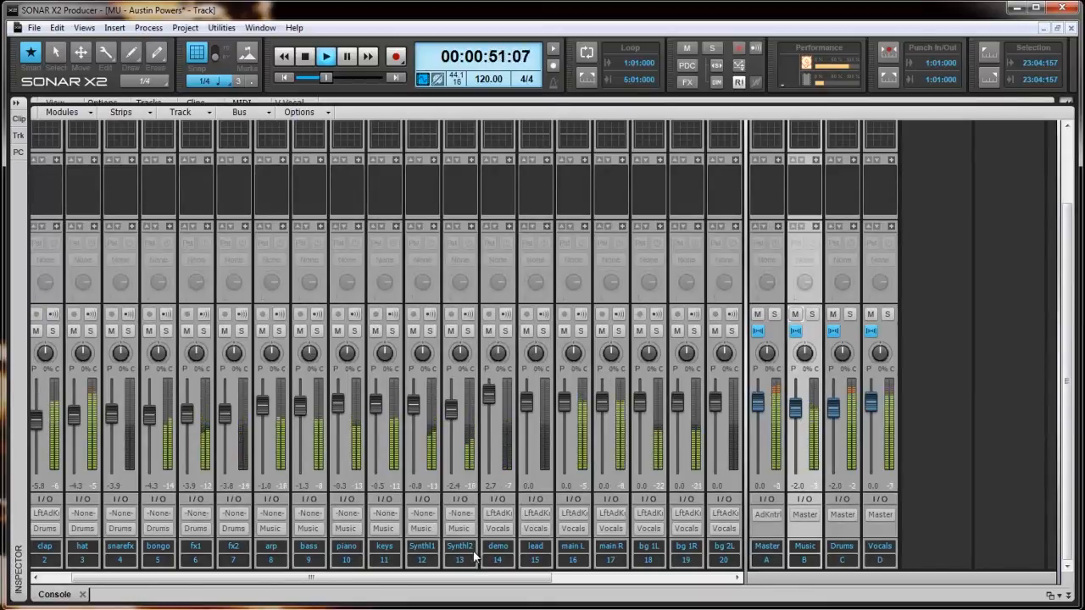
{"action": "left_click_drag", "start_coordinate": [467, 582], "coordinate": [567, 579]}
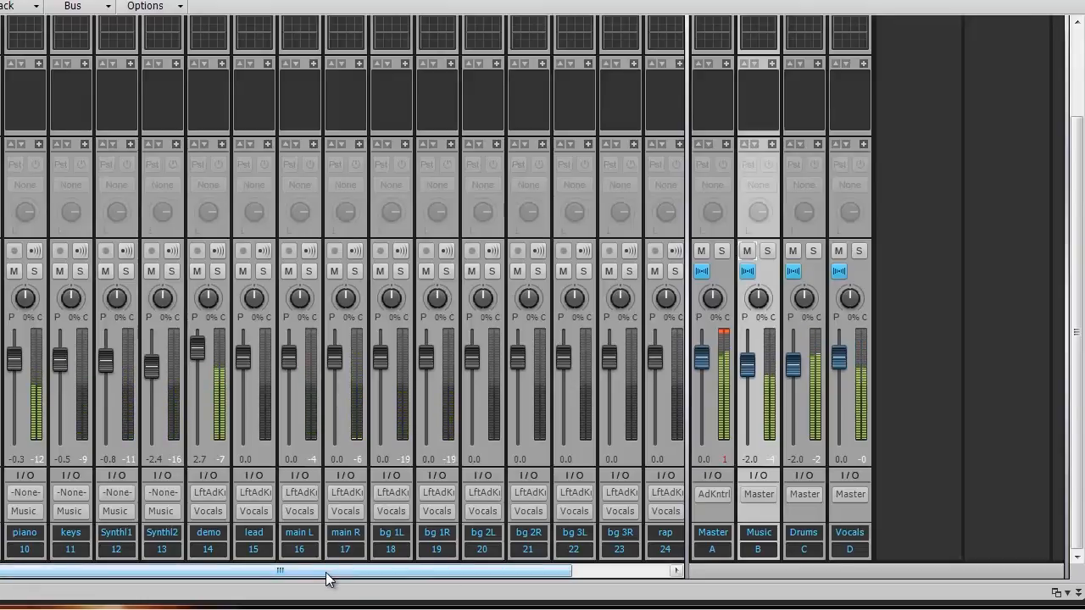
{"action": "key", "text": "space"}
{"action": "key", "text": "space"}
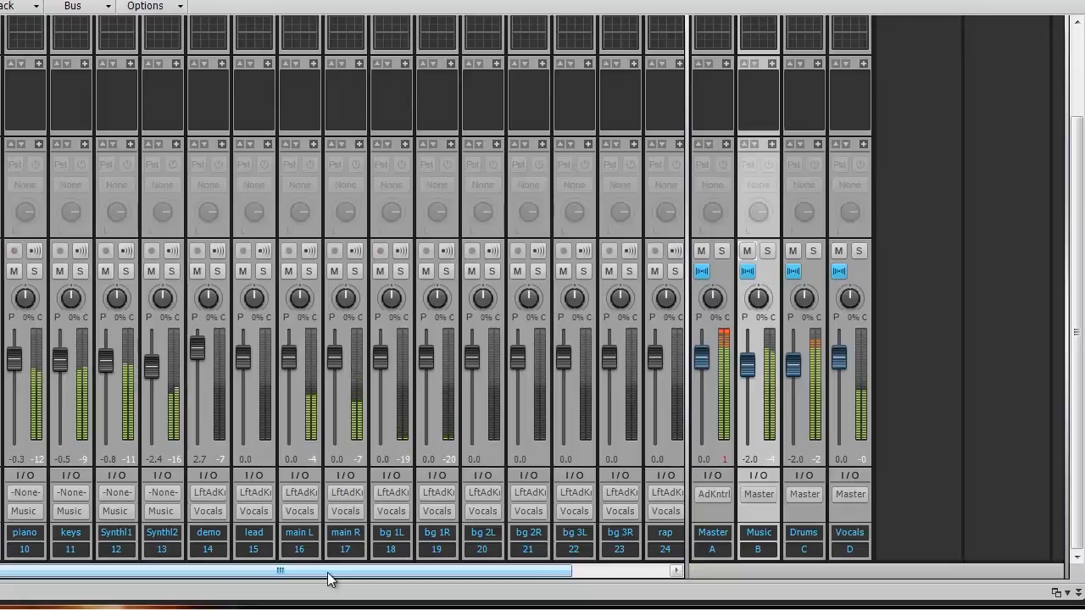
{"action": "key", "text": "space"}
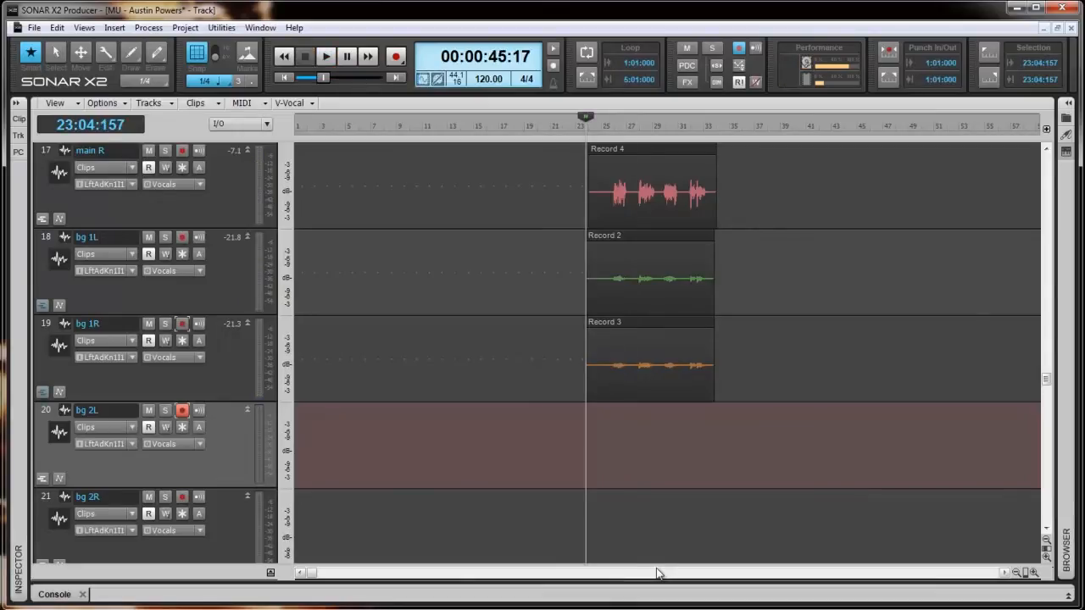
- Record a background vocal take on the armed track bg 2L from about measure 24 to measure 33
{"action": "key", "text": "ctrl+Right"}
{"action": "key", "text": "ctrl+Right"}
{"action": "key", "text": "ctrl+Right"}
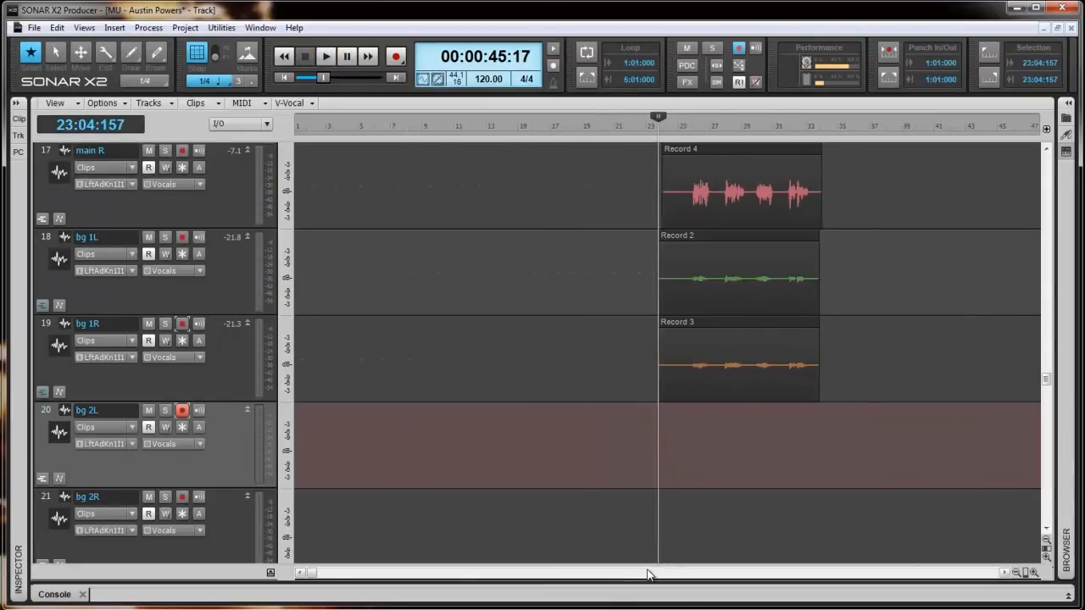
{"action": "key", "text": "ctrl+Down"}
{"action": "key", "text": "ctrl+Down"}
{"action": "key", "text": "ctrl+Down"}
{"action": "key", "text": "ctrl+Down"}
{"action": "key", "text": "ctrl+Down"}
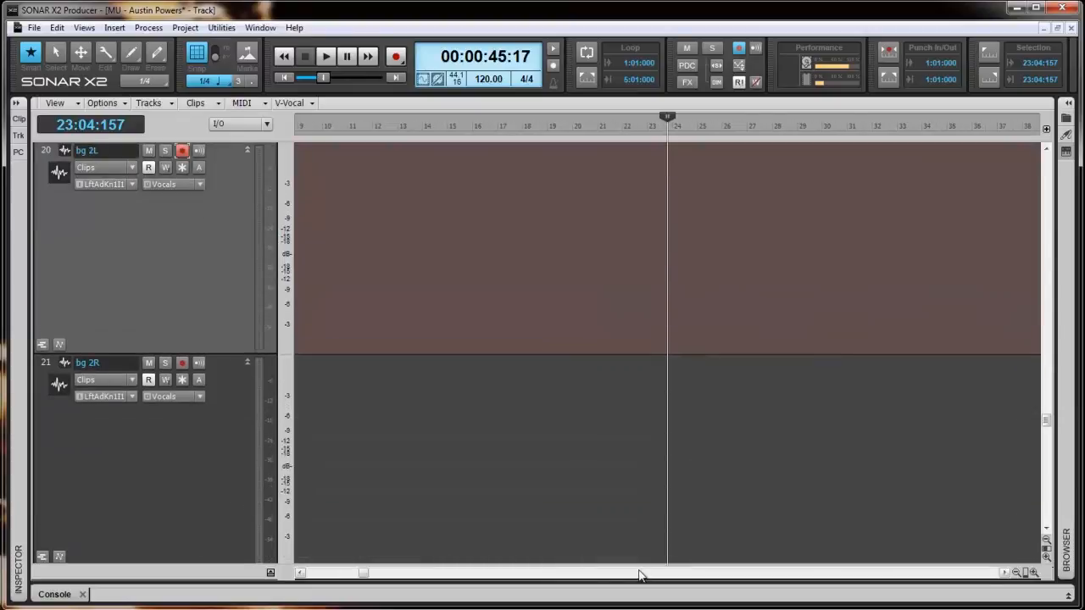
{"action": "scroll", "coordinate": [585, 517], "scroll_direction": "up", "scroll_amount": 1}
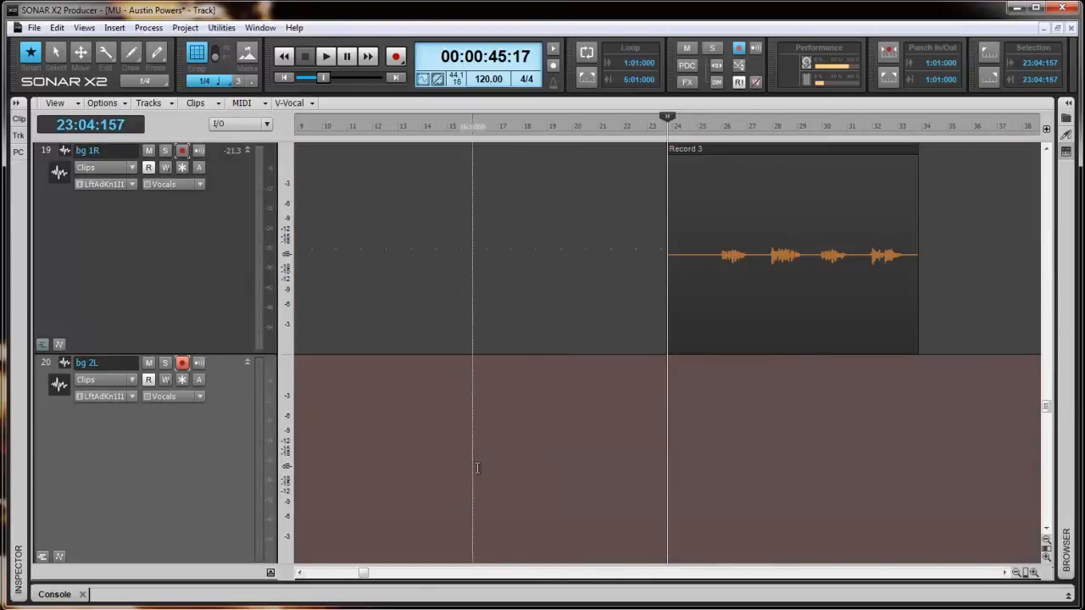
{"action": "key", "text": "r"}
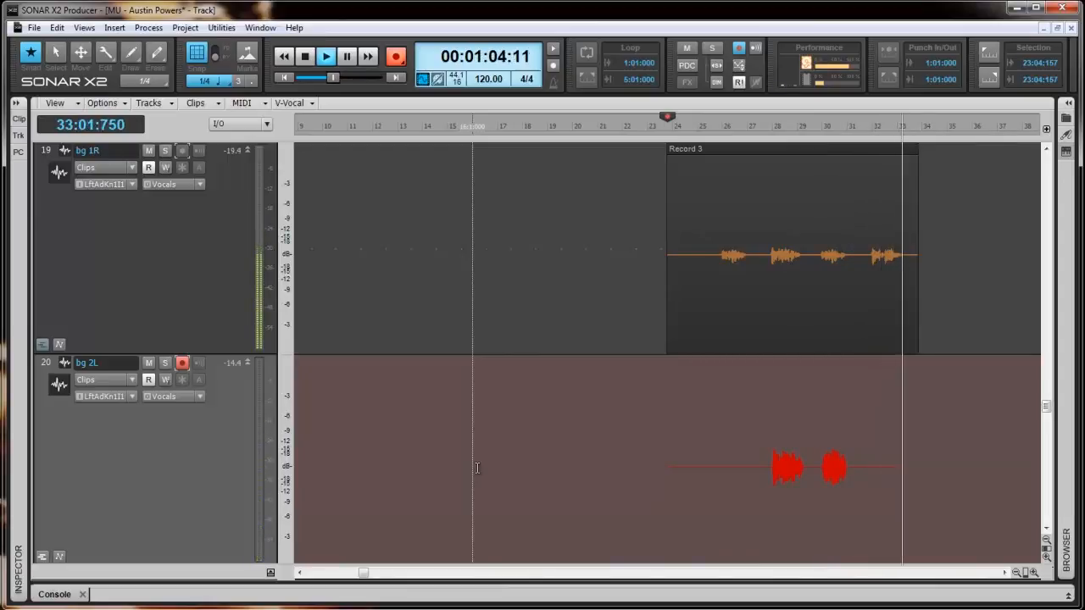
{"action": "key", "text": "space"}
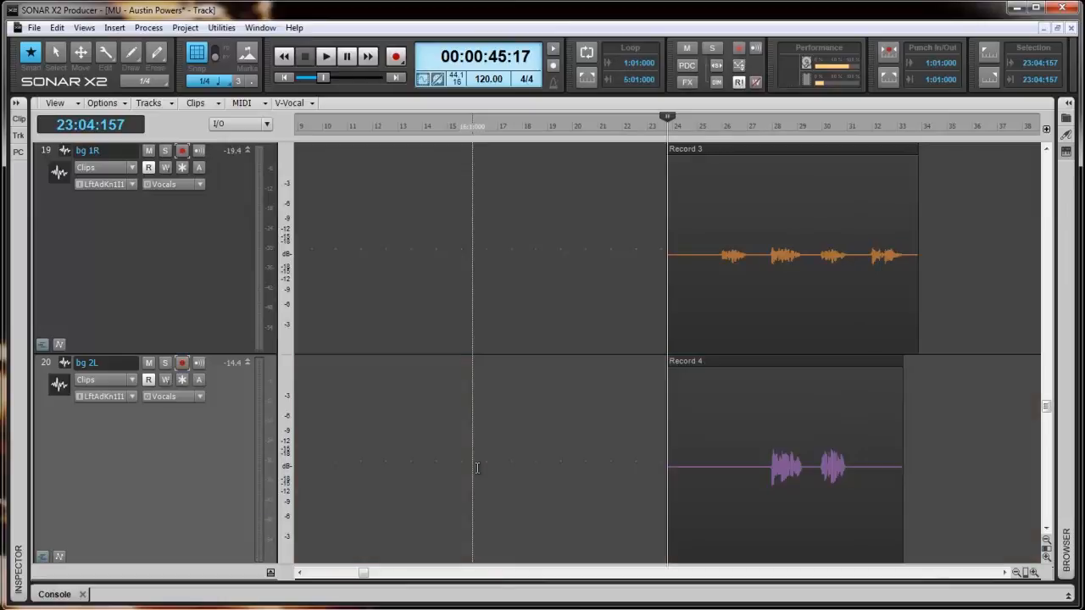
- Record a matching background vocal take on the armed track bg 2R, redoing the short first attempt
{"action": "scroll", "coordinate": [477, 468], "scroll_direction": "down", "scroll_amount": 2}
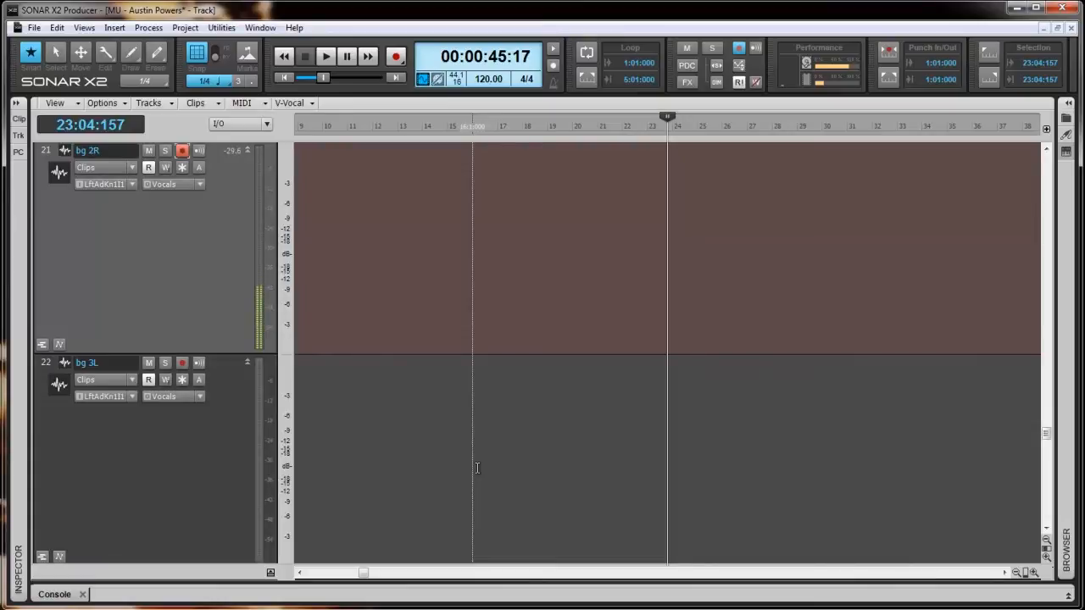
{"action": "scroll", "coordinate": [477, 468], "scroll_direction": "up", "scroll_amount": 2}
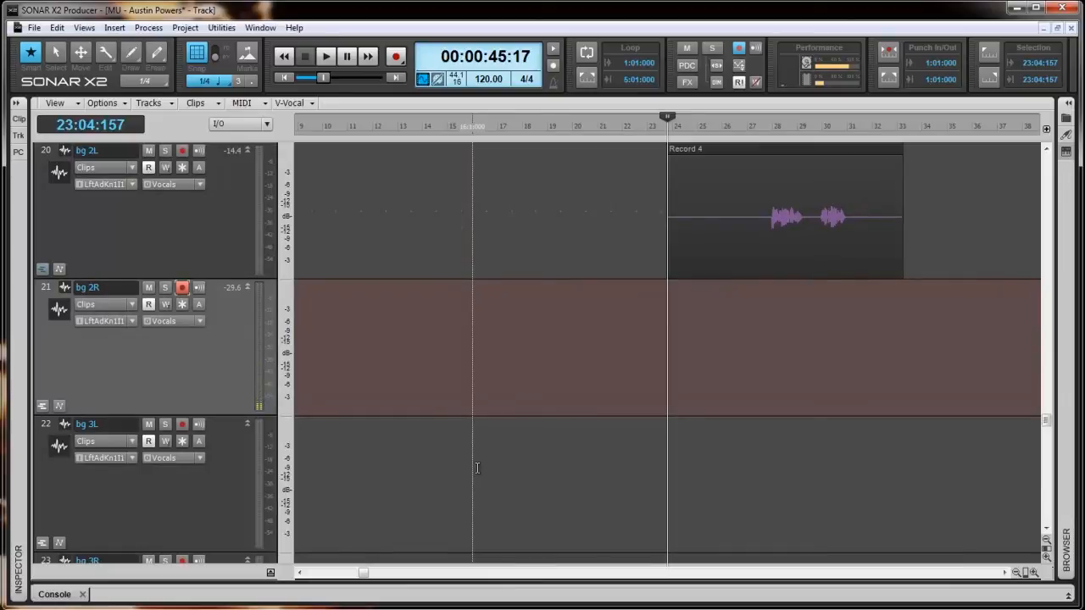
{"action": "key", "text": "space"}
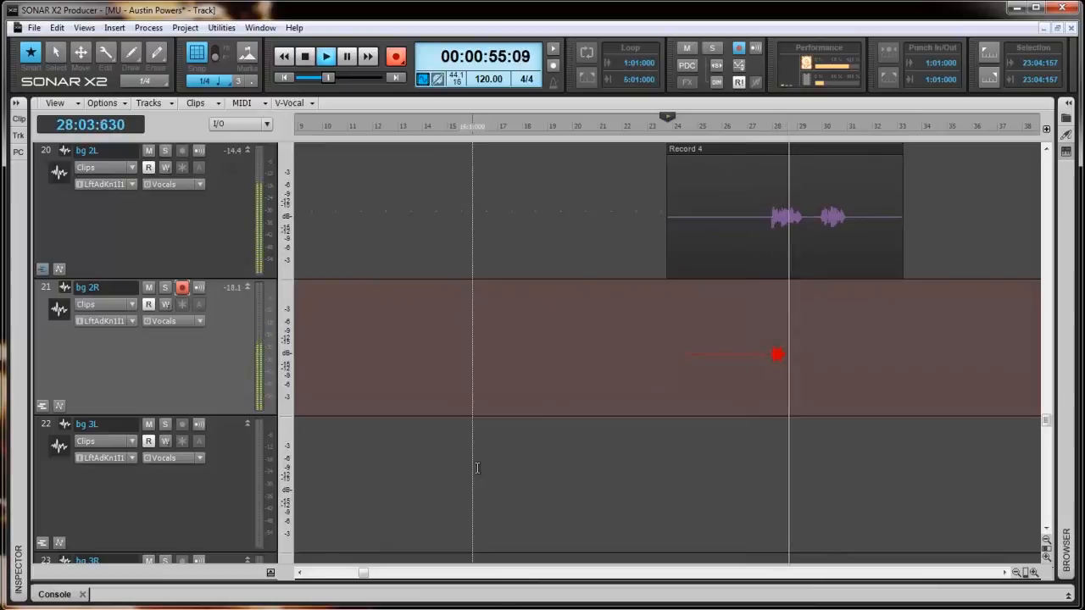
{"action": "key", "text": "space"}
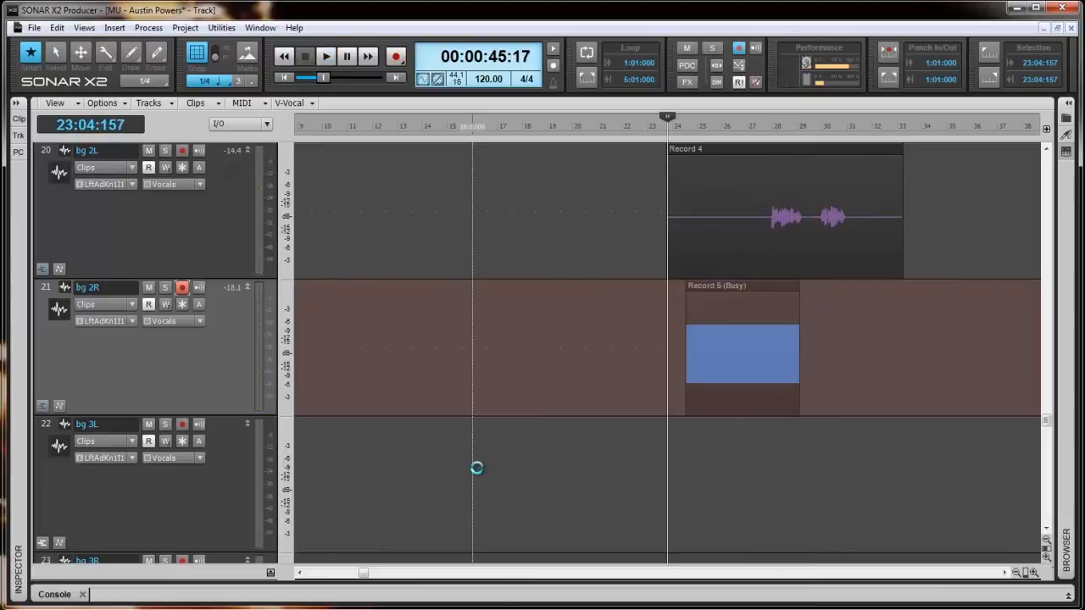
{"action": "key", "text": "space"}
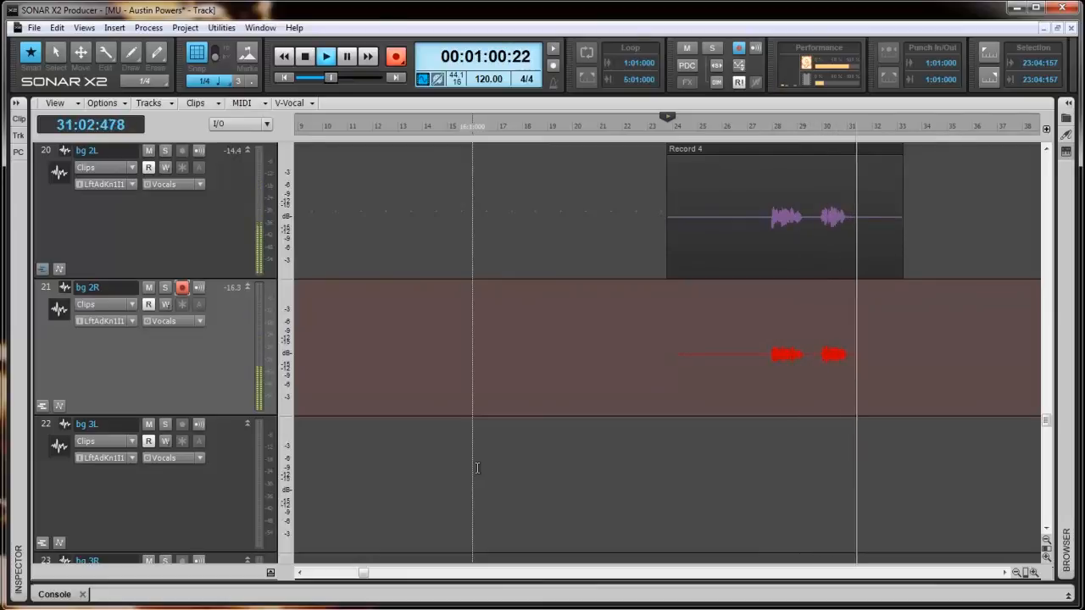
{"action": "key", "text": "space"}
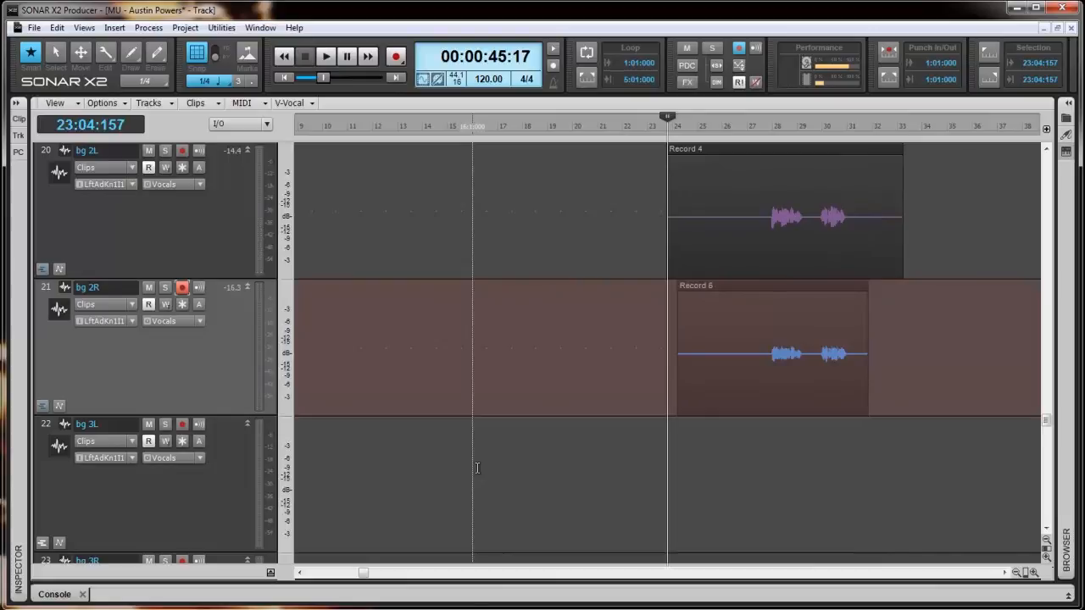
- Play back the background vocals with the mix from about measure 24 while reviewing the clips on tracks bg 1L through bg 2R
{"action": "key", "text": "space"}
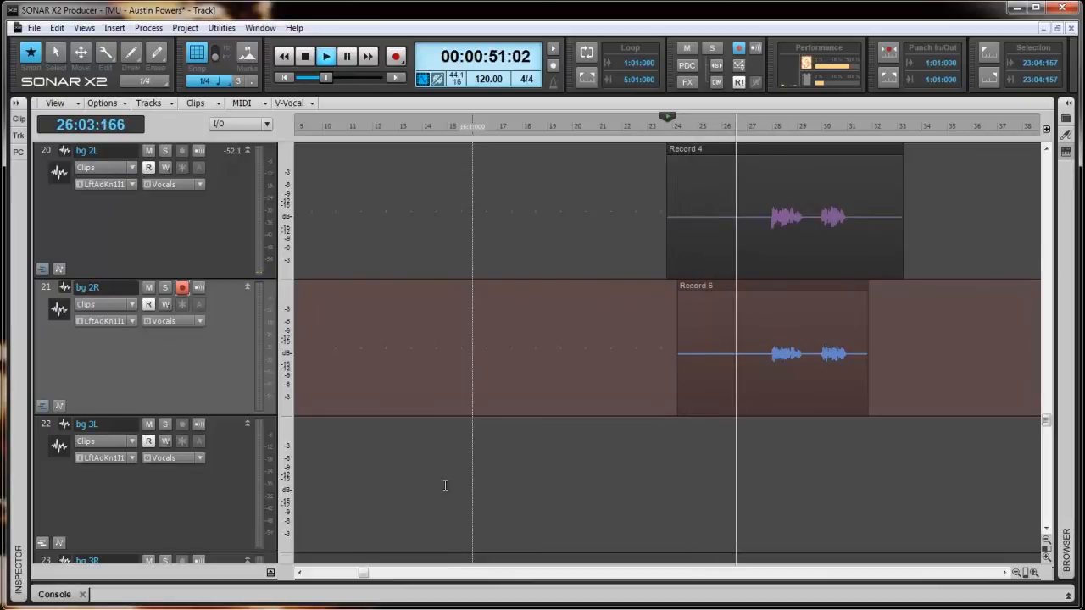
{"action": "scroll", "coordinate": [608, 492], "scroll_direction": "down", "scroll_amount": 1}
{"action": "scroll", "coordinate": [608, 492], "scroll_direction": "up", "scroll_amount": 2}
{"action": "scroll", "coordinate": [608, 492], "scroll_direction": "up", "scroll_amount": 1}
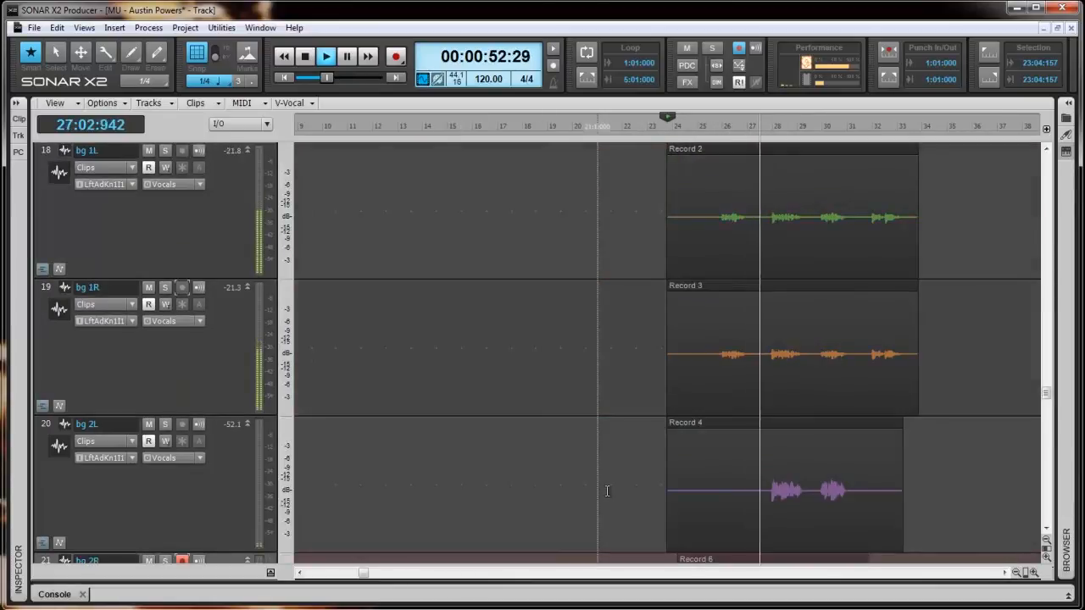
{"action": "scroll", "coordinate": [608, 491], "scroll_direction": "down", "scroll_amount": 1}
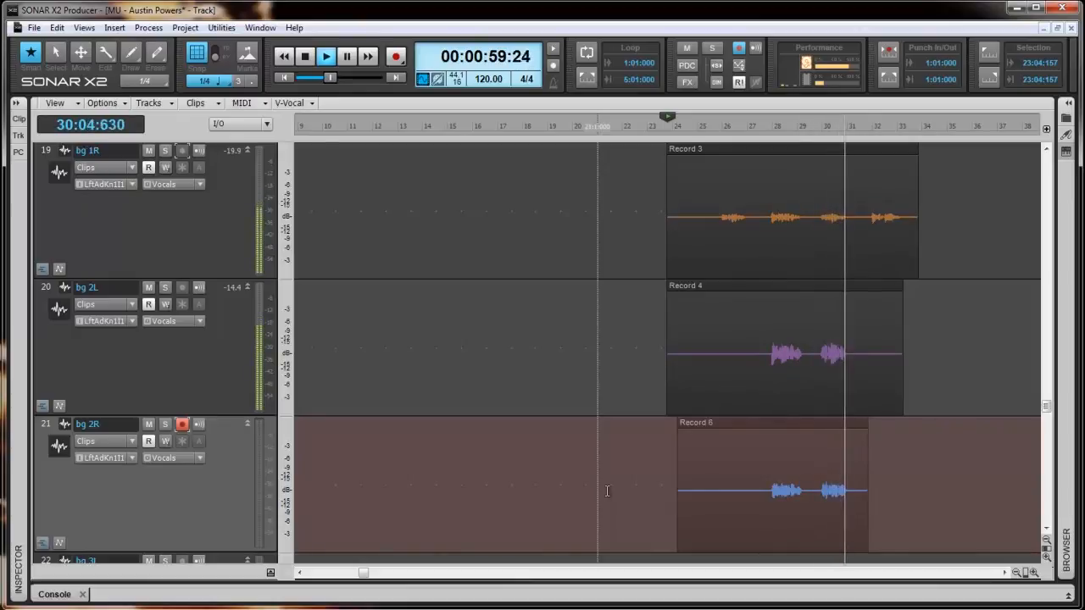
{"action": "key", "text": "space"}
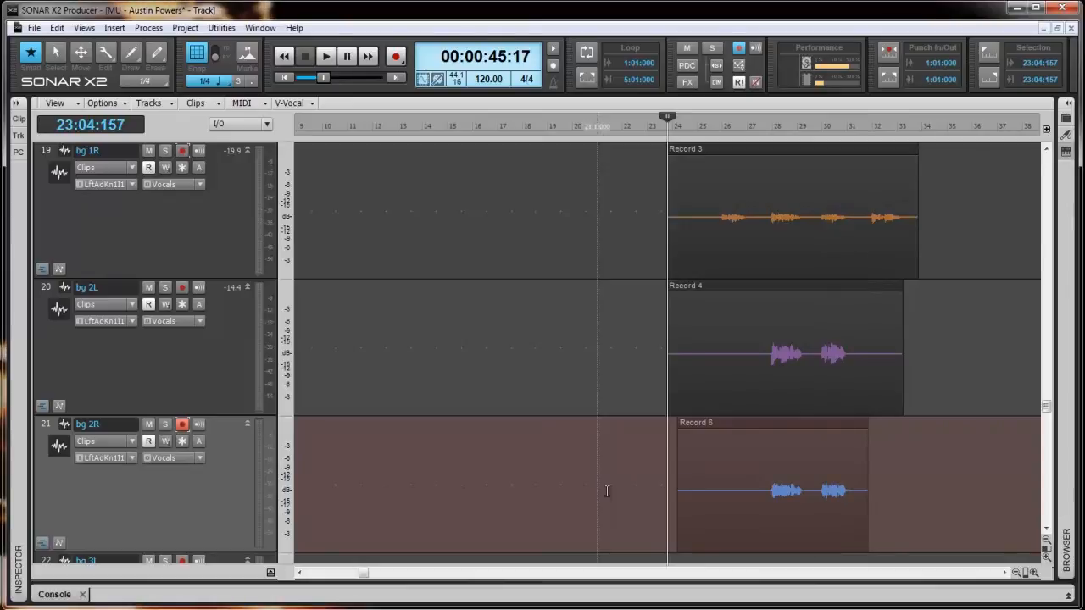
- Disarm bg 2R, arm bg 3L and record two background vocal takes on it from measure 27 to about measure 31
{"action": "scroll", "coordinate": [607, 491], "scroll_direction": "down", "scroll_amount": 2}
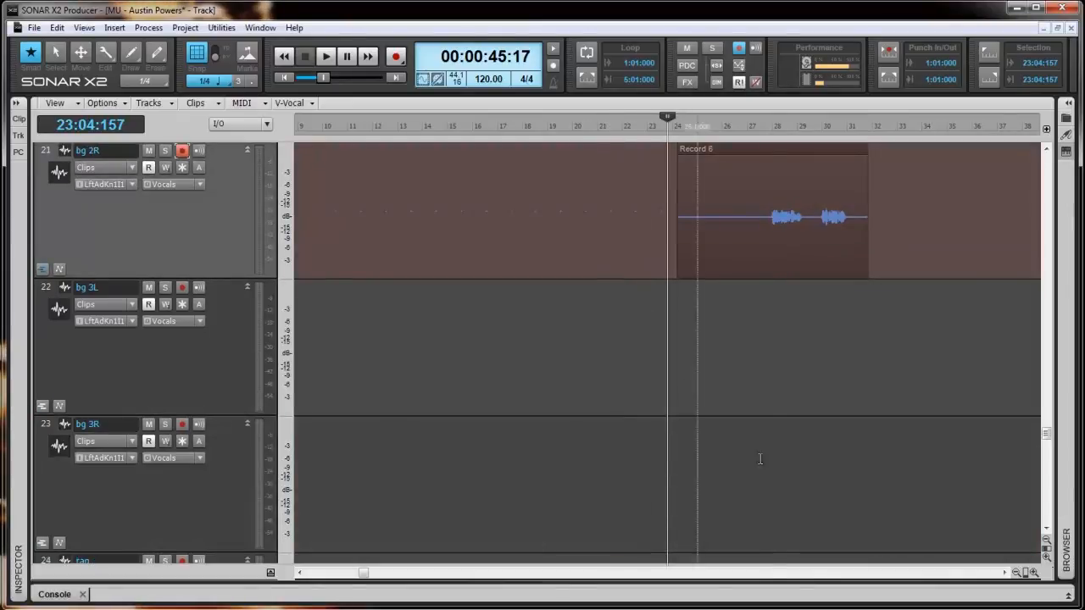
{"action": "left_click", "coordinate": [757, 358]}
{"action": "left_click", "coordinate": [180, 151]}
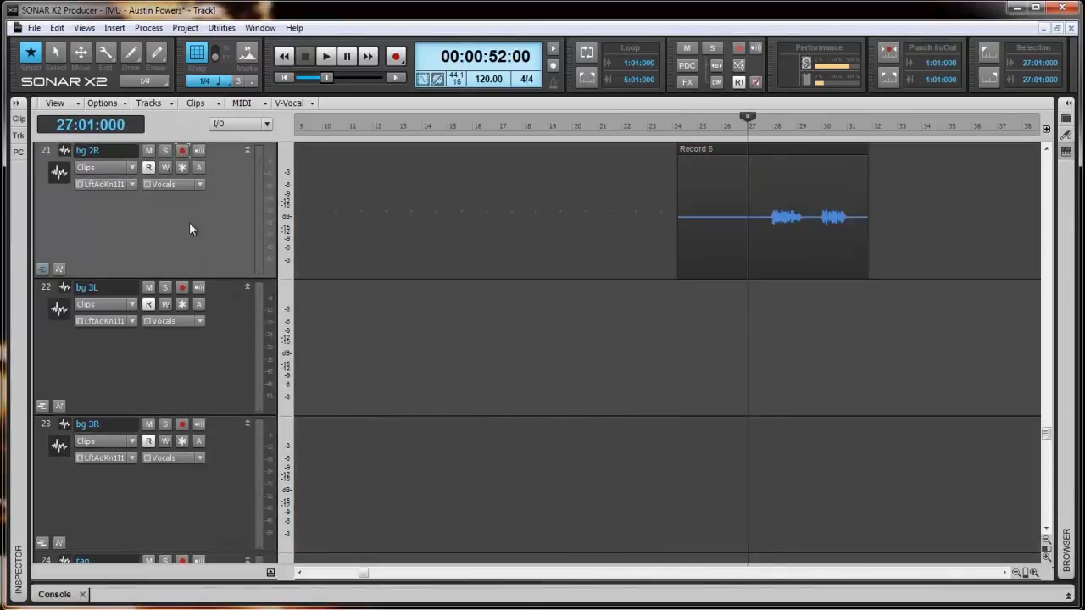
{"action": "left_click", "coordinate": [182, 287]}
{"action": "key", "text": "space"}
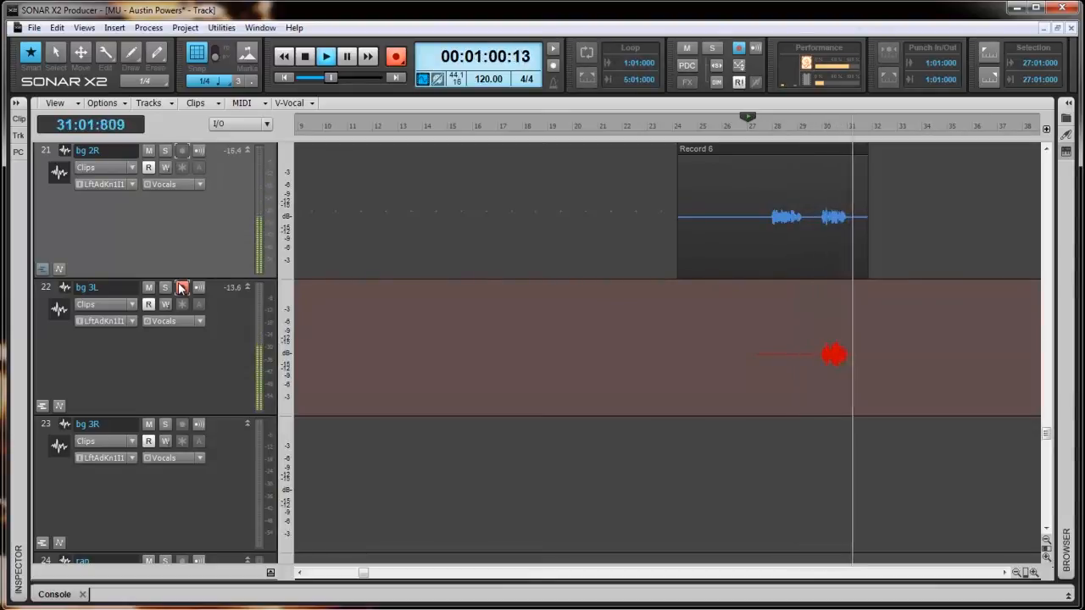
{"action": "key", "text": "space"}
{"action": "key", "text": "r"}
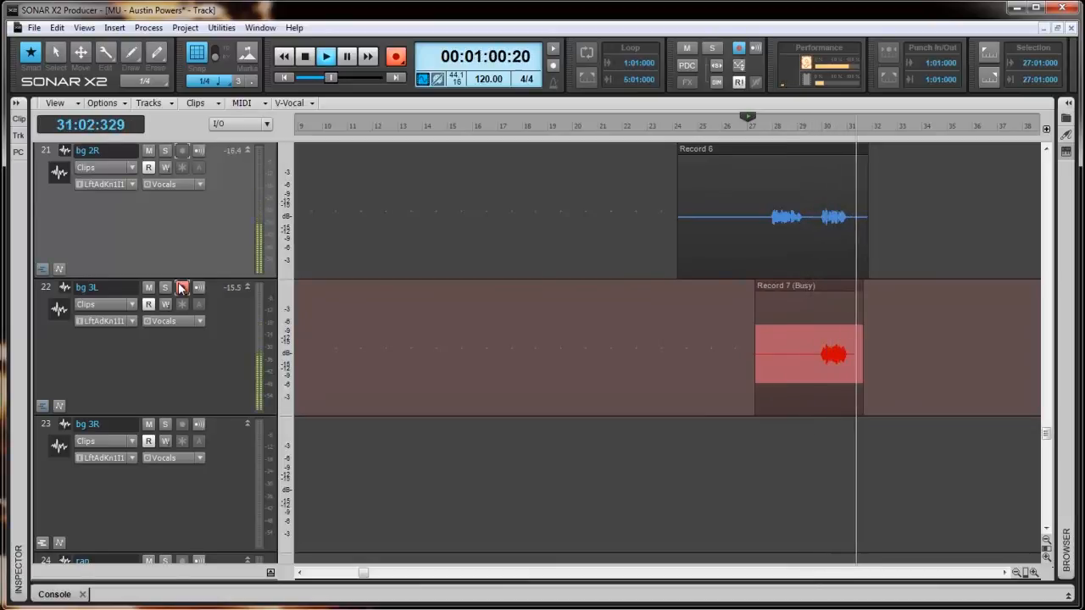
{"action": "key", "text": "space"}
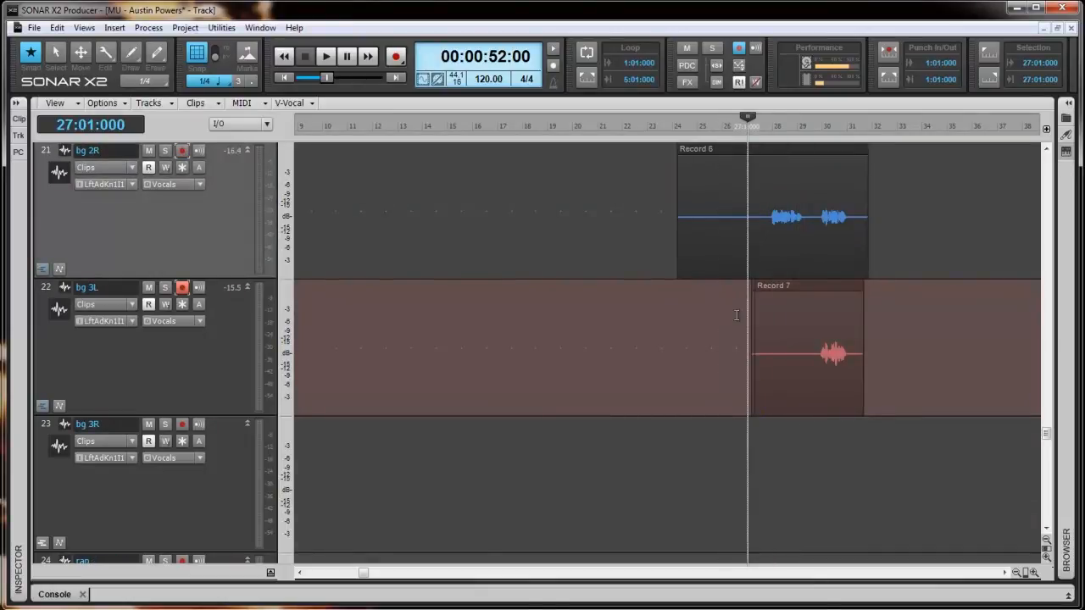
- Move the Record 7 take from track bg 3L down to track bg 3R, keeping its timing
{"action": "scroll", "coordinate": [737, 315], "scroll_direction": "up", "scroll_amount": 3}
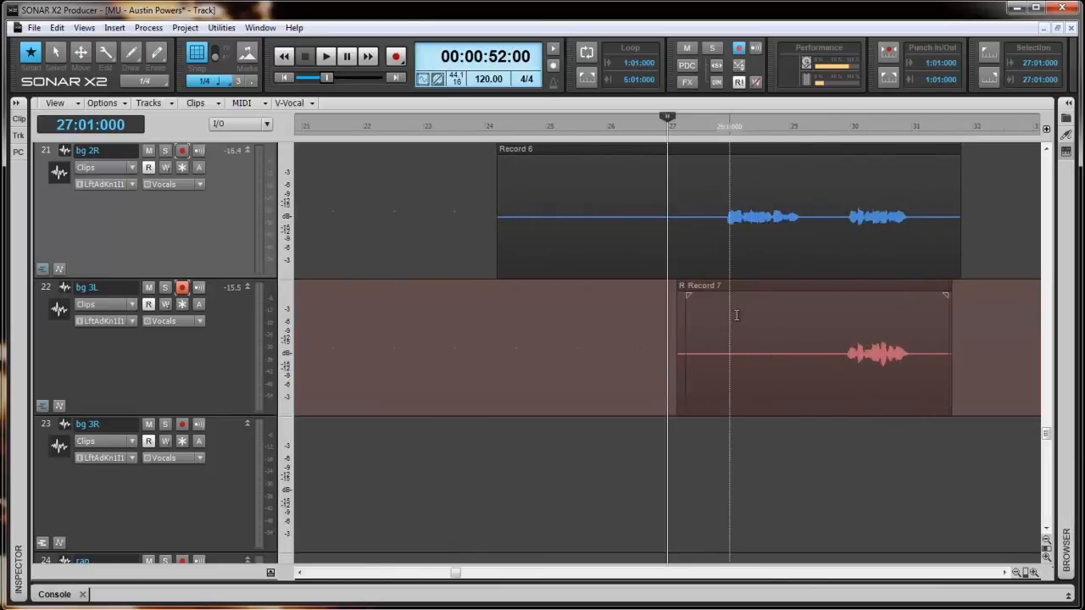
{"action": "left_click", "coordinate": [786, 288]}
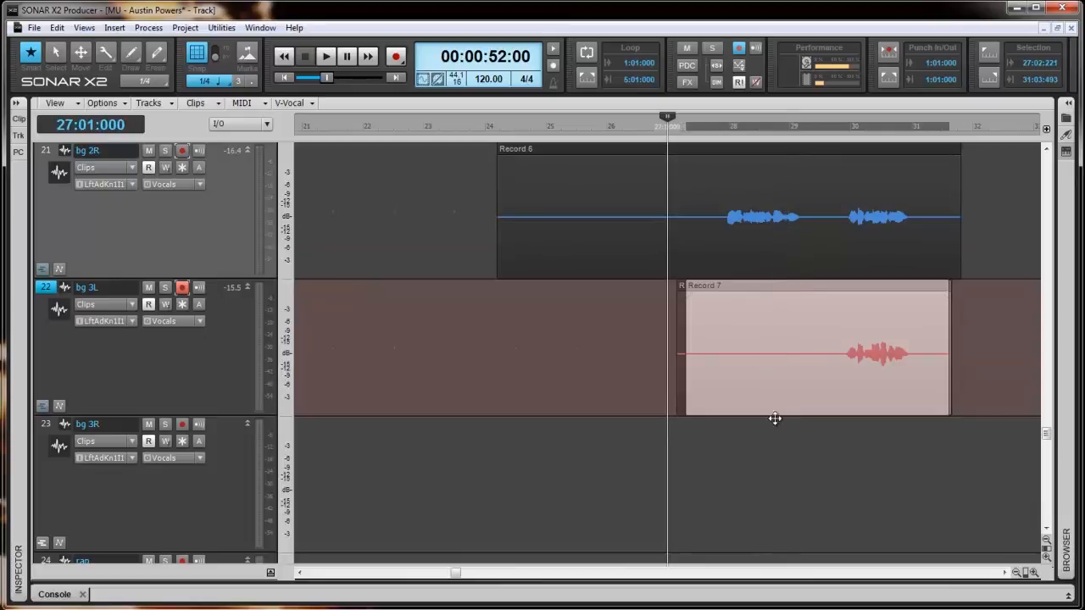
{"action": "left_click_drag", "start_coordinate": [775, 418], "coordinate": [775, 466]}
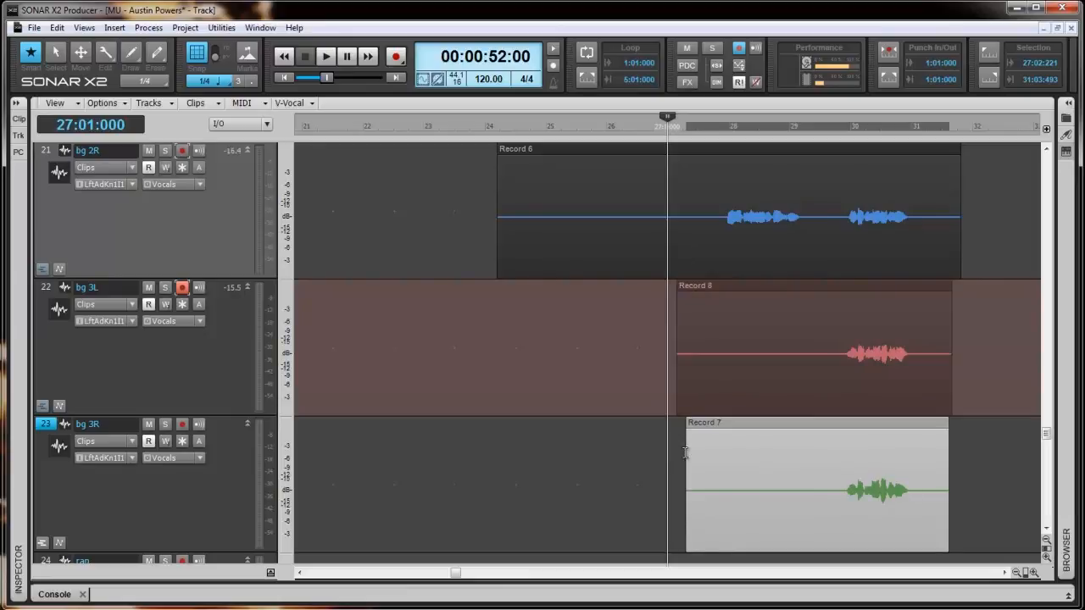
{"action": "key", "text": "t"}
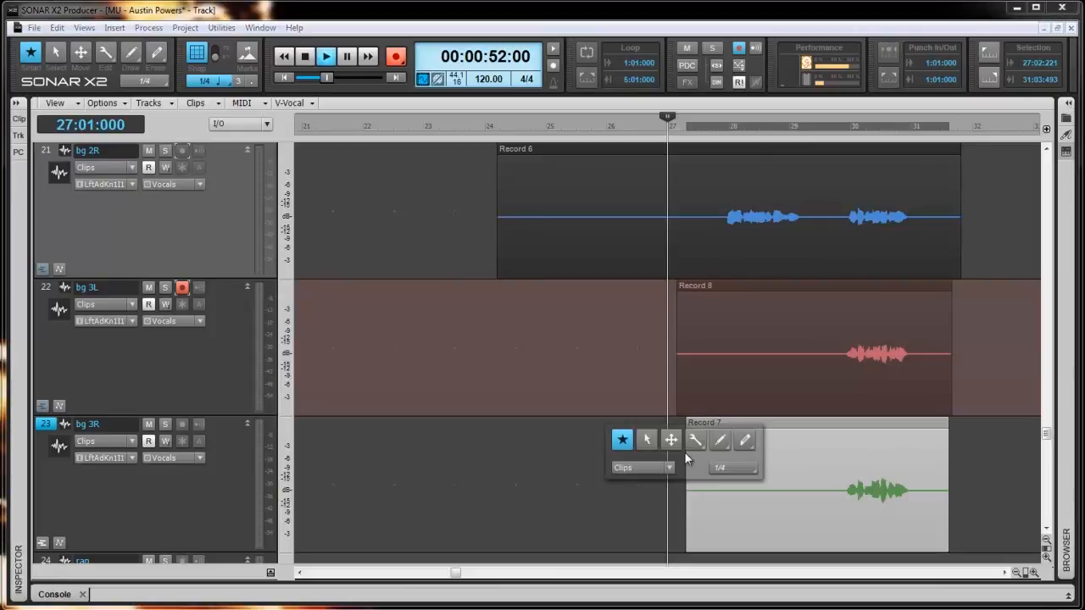
{"action": "key", "text": "space"}
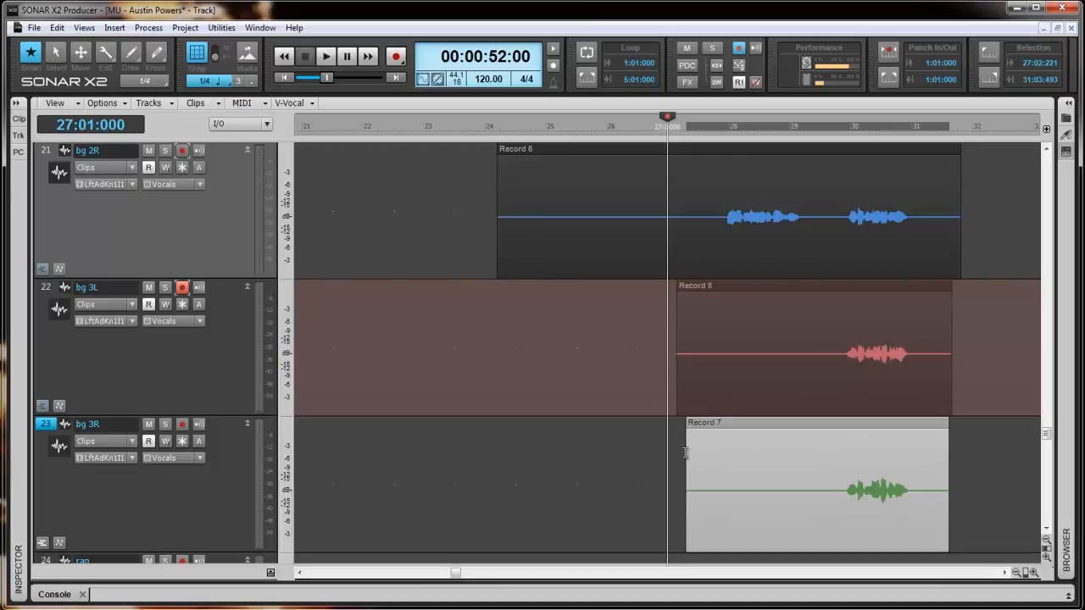
{"action": "key", "text": "space"}
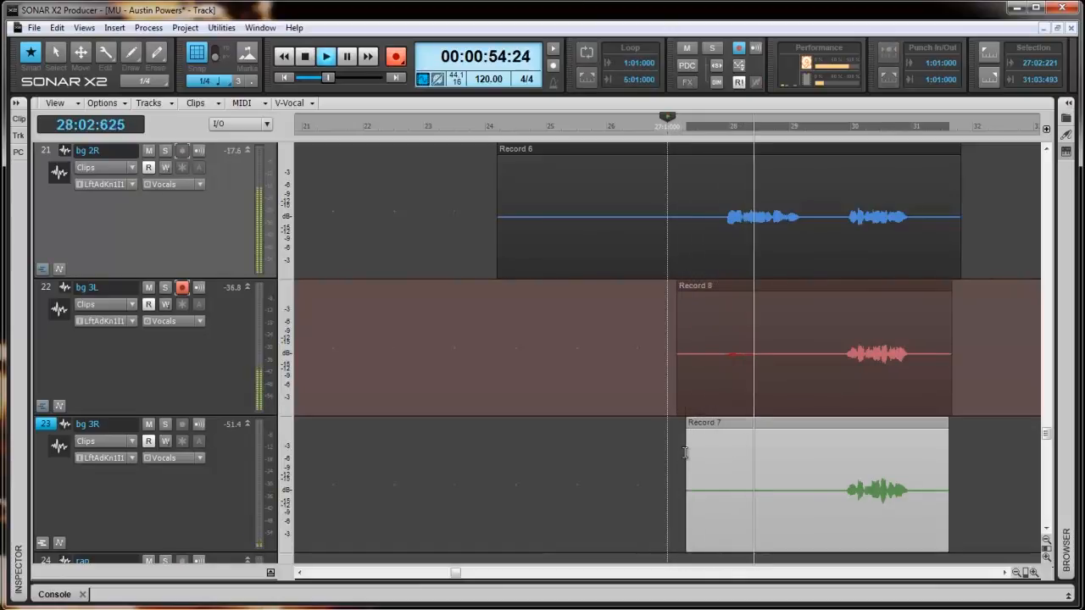
{"action": "key", "text": "space"}
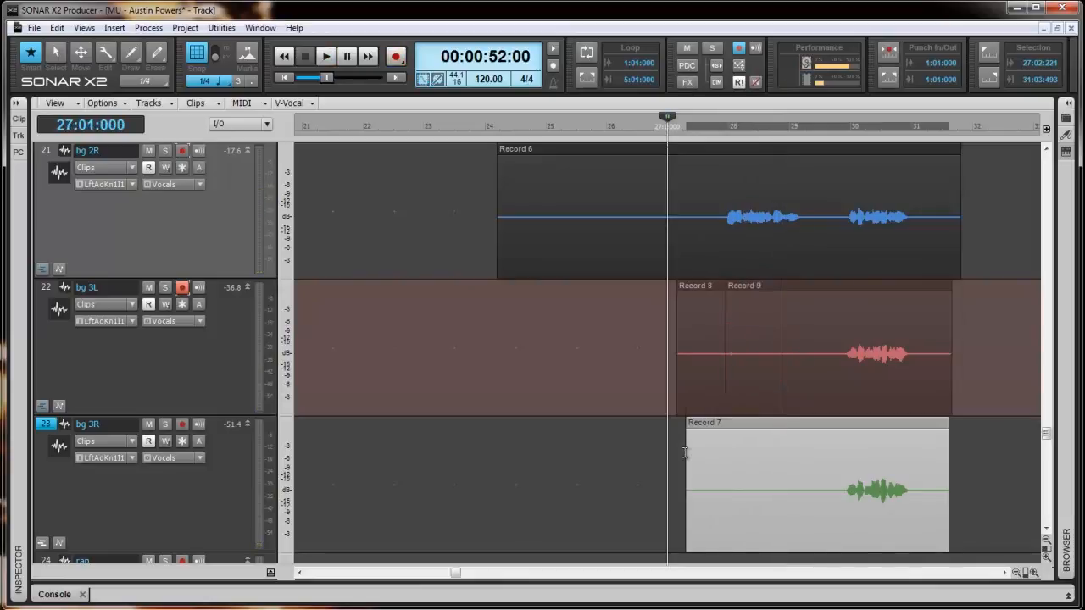
{"action": "left_click", "coordinate": [742, 287]}
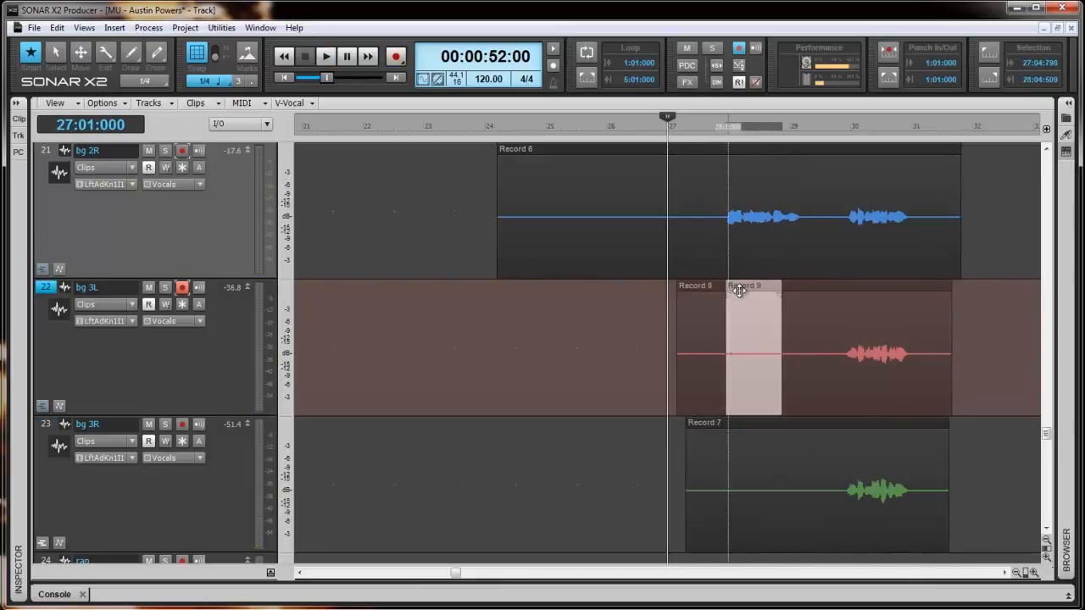
{"action": "key", "text": "Delete"}
- Trim the silence from both ends of the bg 3L and bg 3R clips together, leaving about 29:3 to 31:1
{"action": "left_click_drag", "start_coordinate": [640, 326], "coordinate": [751, 447]}
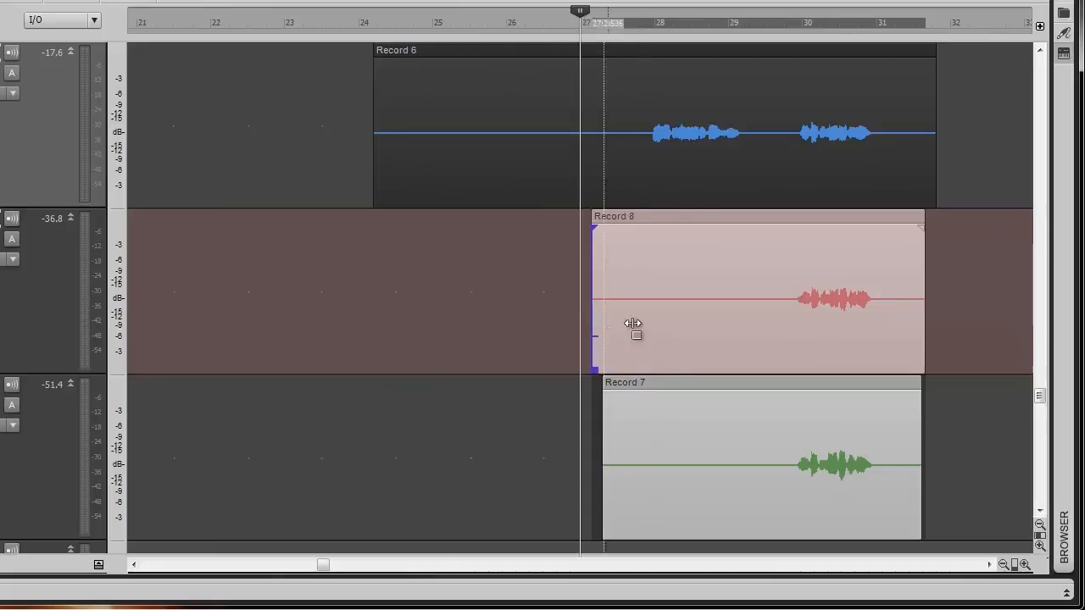
{"action": "left_click_drag", "start_coordinate": [634, 324], "coordinate": [740, 336]}
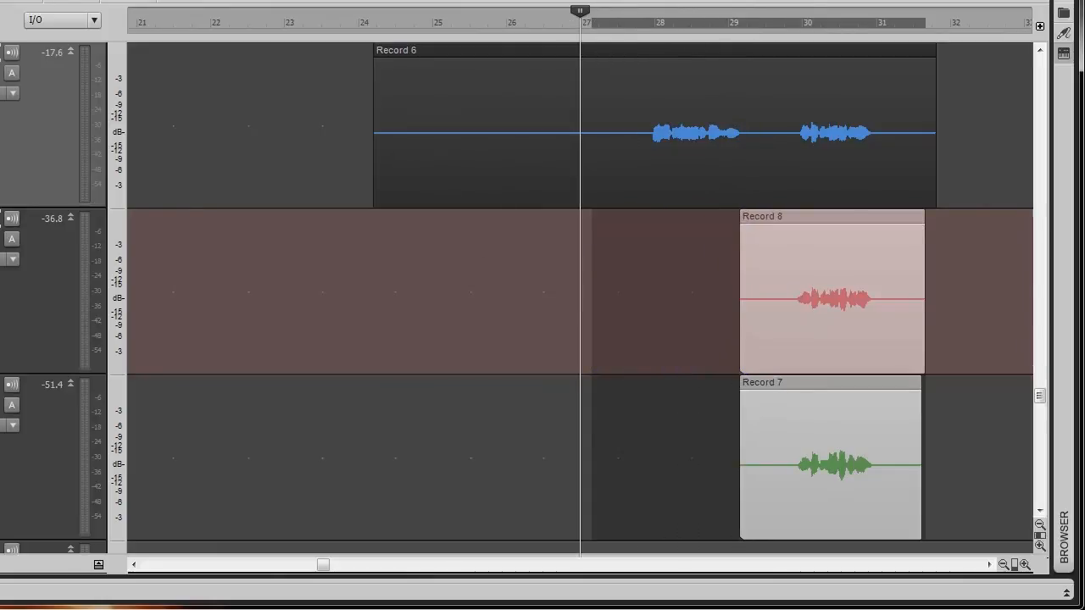
{"action": "left_click_drag", "start_coordinate": [741, 291], "coordinate": [782, 291]}
{"action": "left_click_drag", "start_coordinate": [927, 278], "coordinate": [886, 276]}
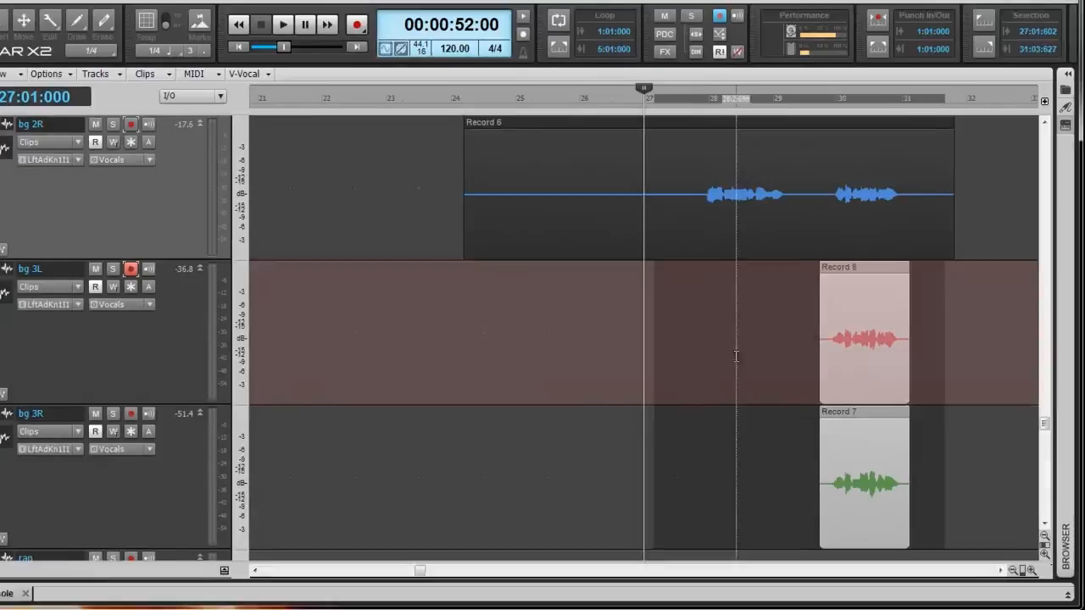
- Trim the starts of the bg 2L and bg 2R clips together to about 27:3, just before their first phrase
{"action": "scroll", "coordinate": [686, 320], "scroll_direction": "up", "scroll_amount": 2}
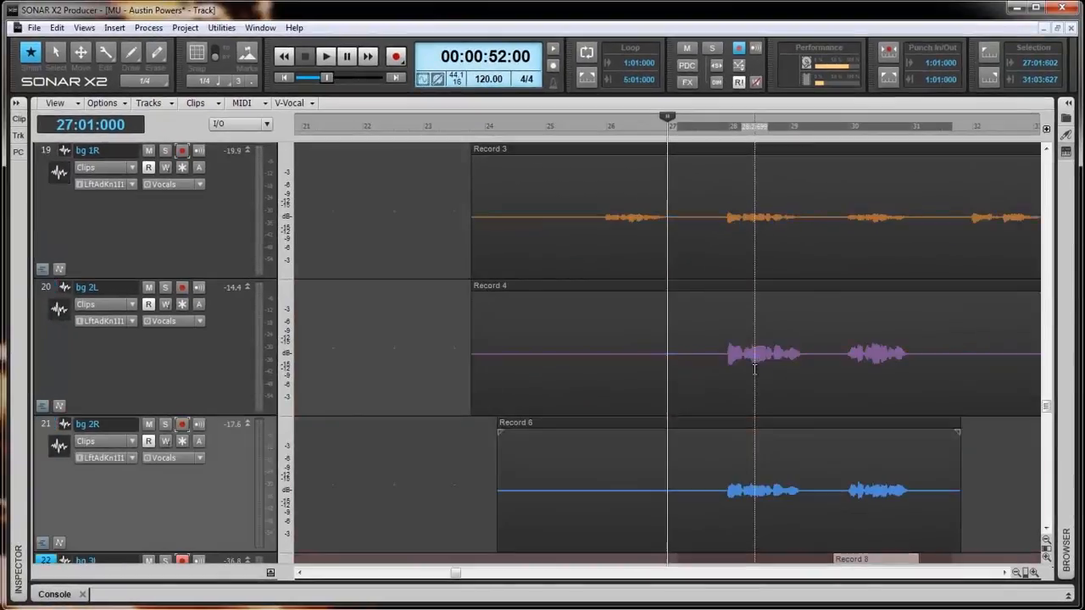
{"action": "left_click_drag", "start_coordinate": [469, 347], "coordinate": [517, 398]}
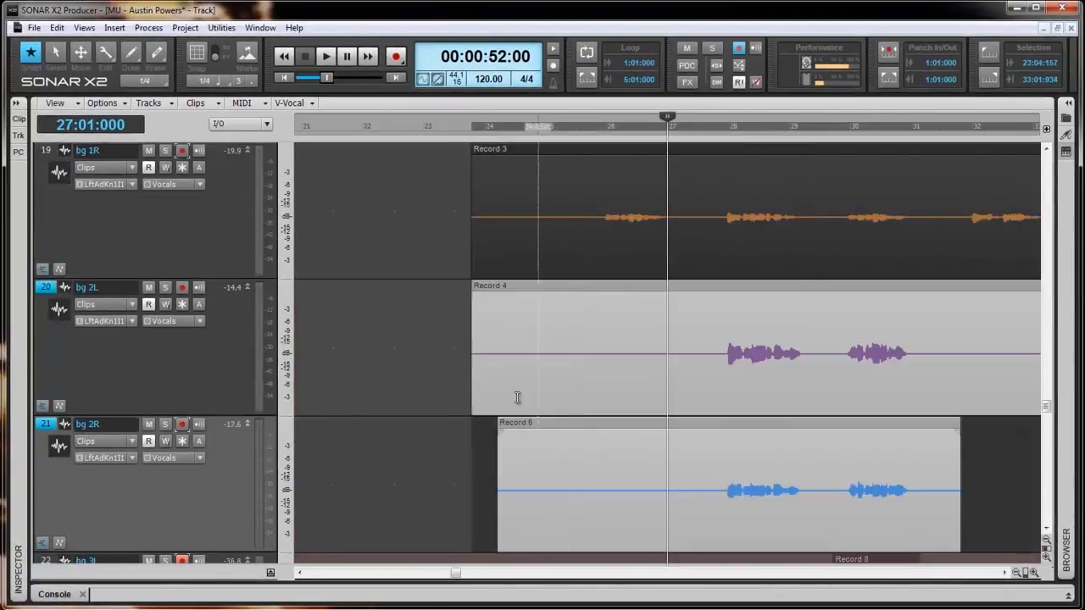
{"action": "left_click_drag", "start_coordinate": [473, 356], "coordinate": [714, 380]}
{"action": "scroll", "coordinate": [714, 378], "scroll_direction": "down", "scroll_amount": 2}
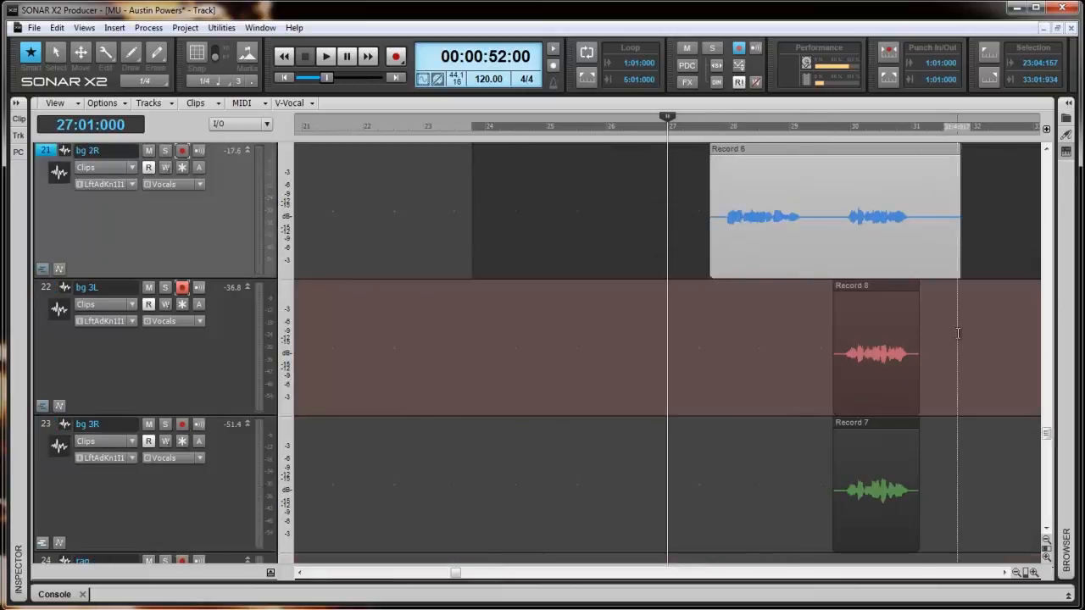
- Trim the ends of the bg 2L, bg 2R, bg 3L and bg 3R clips to about 31:1 and add a short fade-out to each
{"action": "left_click_drag", "start_coordinate": [958, 467], "coordinate": [894, 403]}
{"action": "scroll", "coordinate": [882, 449], "scroll_direction": "up", "scroll_amount": 2}
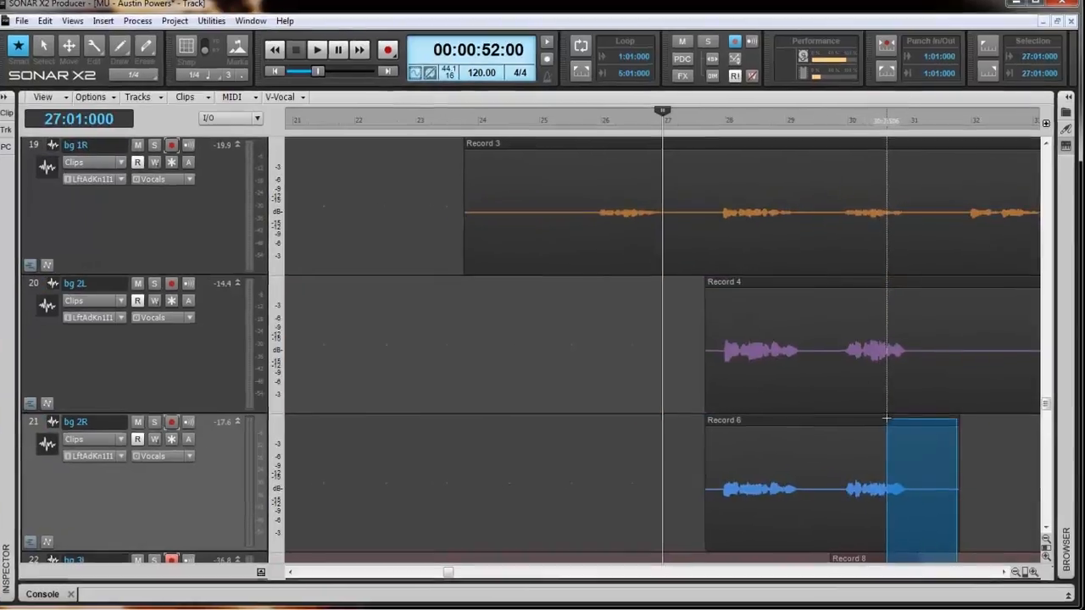
{"action": "left_click_drag", "start_coordinate": [864, 369], "coordinate": [866, 373]}
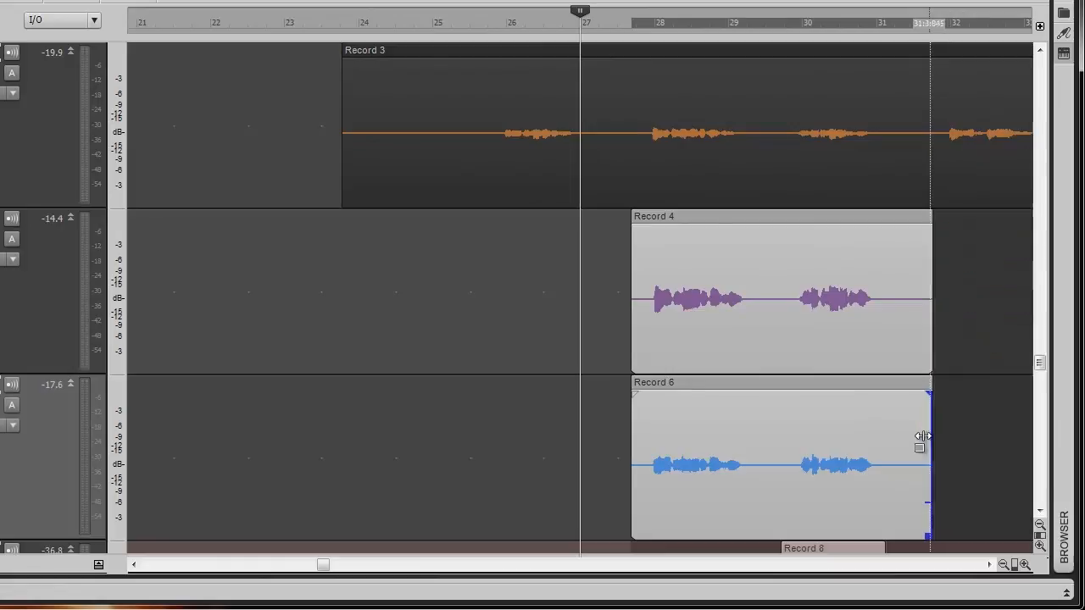
{"action": "left_click_drag", "start_coordinate": [923, 436], "coordinate": [888, 427]}
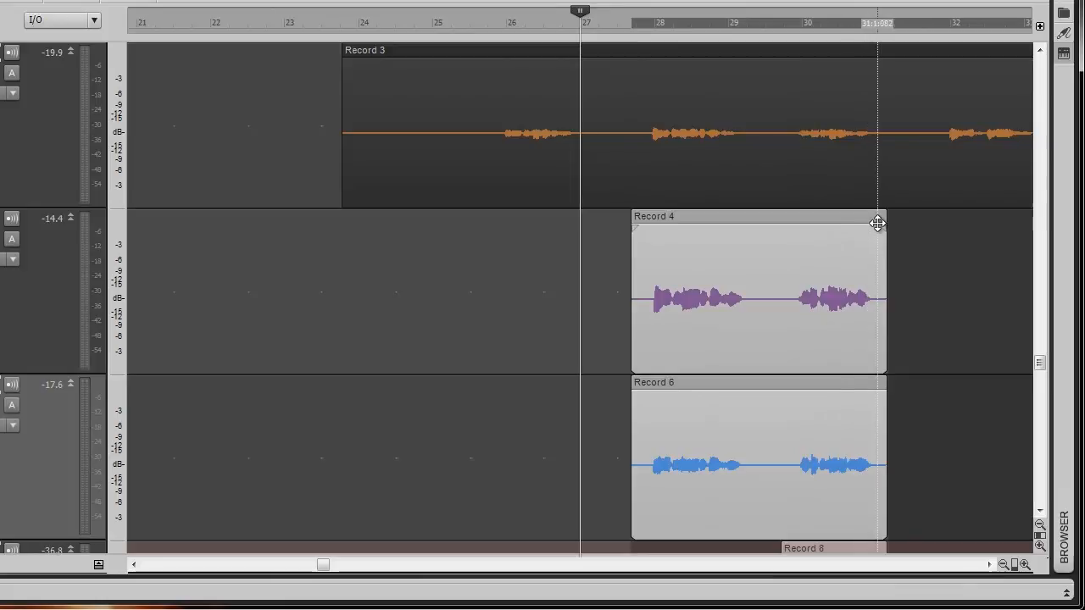
{"action": "left_click_drag", "start_coordinate": [880, 223], "coordinate": [869, 225]}
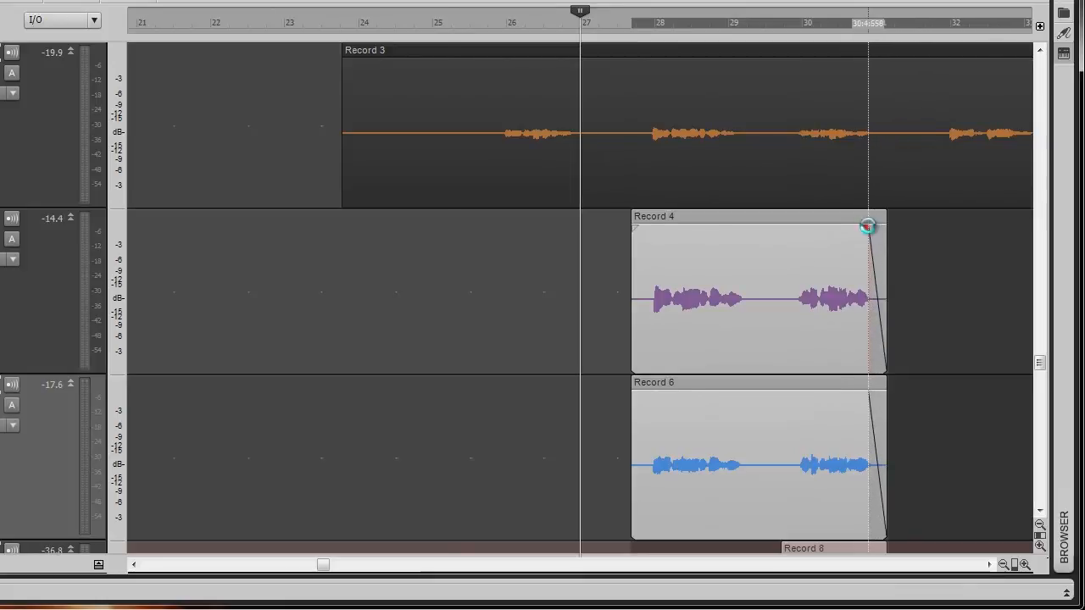
- Trim the starts of the bg 2L and bg 2R clips slightly closer to the first phrase and add a short fade-in to both
{"action": "left_click_drag", "start_coordinate": [552, 279], "coordinate": [667, 417]}
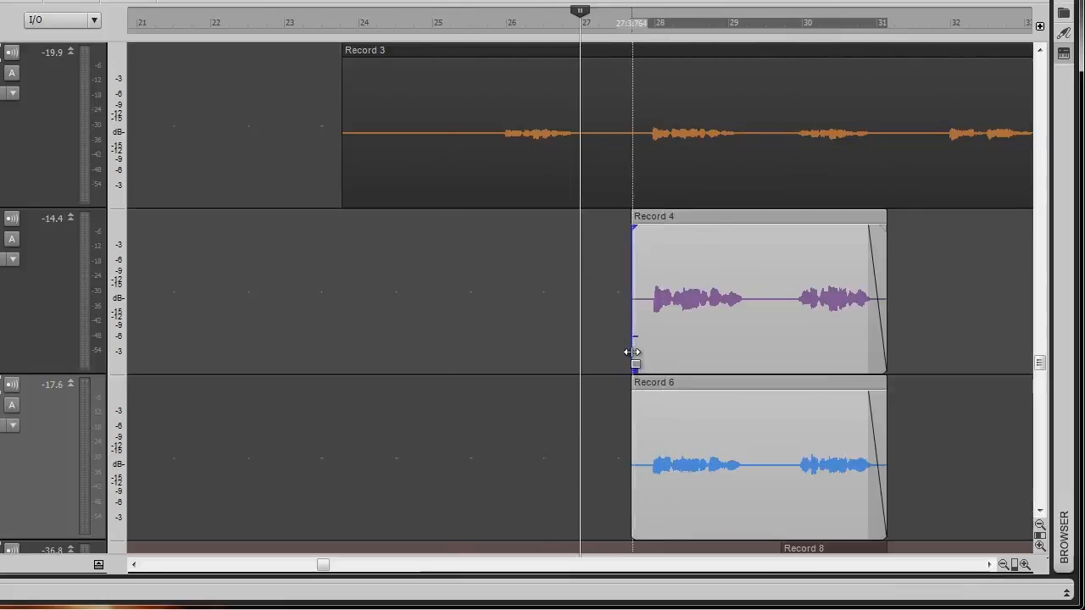
{"action": "left_click_drag", "start_coordinate": [635, 348], "coordinate": [642, 344]}
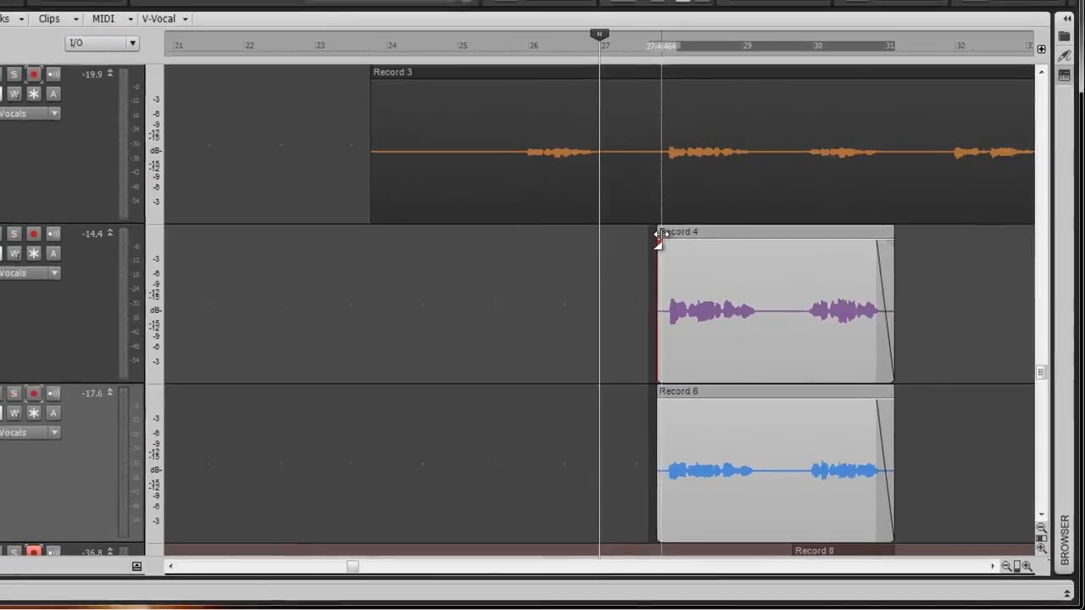
{"action": "left_click_drag", "start_coordinate": [662, 236], "coordinate": [666, 239]}
- Trim the starts of the bg 3L and bg 3R clips together, closer to the beginning of the vocal
{"action": "scroll", "coordinate": [711, 344], "scroll_direction": "down", "scroll_amount": 1}
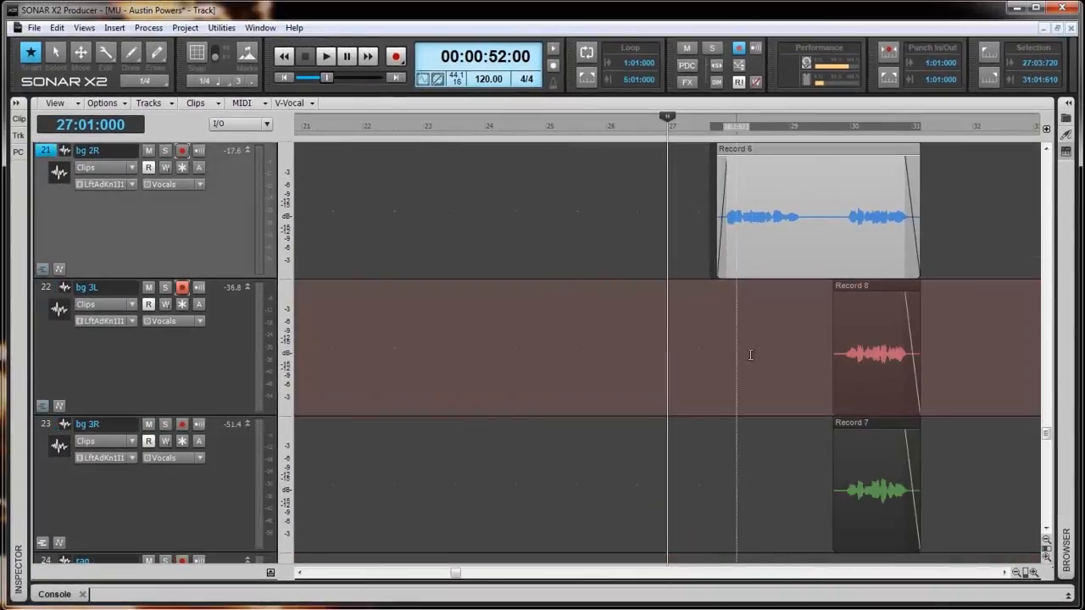
{"action": "left_click", "coordinate": [752, 352]}
{"action": "mouse_move", "coordinate": [772, 341]}
{"action": "left_mouse_down"}
{"action": "mouse_move", "coordinate": [837, 458]}
{"action": "mouse_move", "coordinate": [850, 461]}
{"action": "left_mouse_up"}
{"action": "left_click_drag", "start_coordinate": [824, 389], "coordinate": [840, 348]}
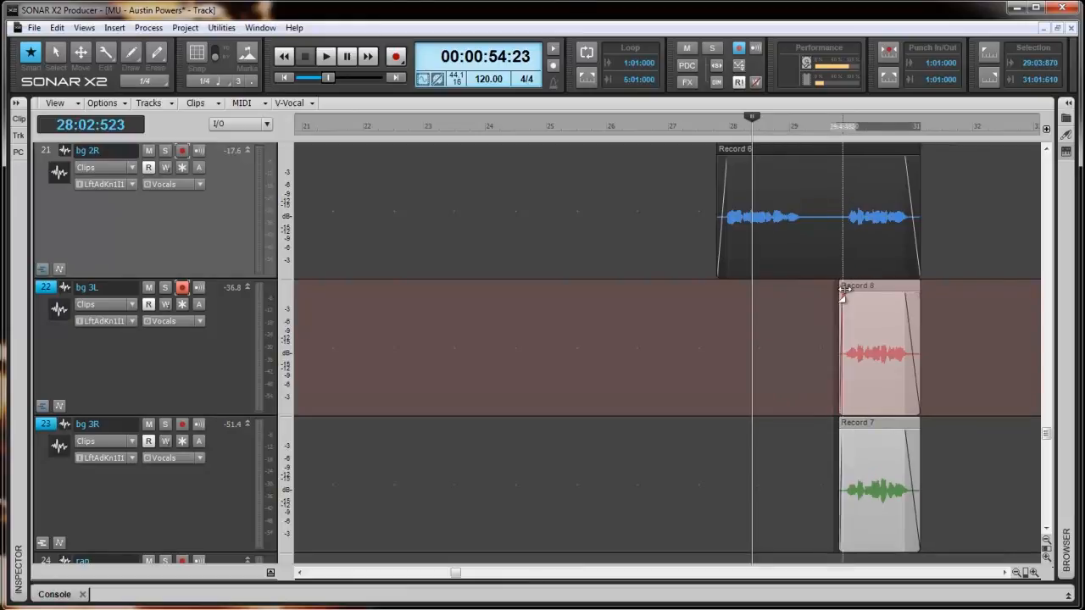
- Reduce the track heights and trim the starts of the main L, main R, bg 1L and bg 1R clips to just before measure 26
{"action": "scroll", "coordinate": [632, 363], "scroll_direction": "up", "scroll_amount": 3}
{"action": "scroll", "coordinate": [425, 281], "scroll_direction": "up", "scroll_amount": 1}
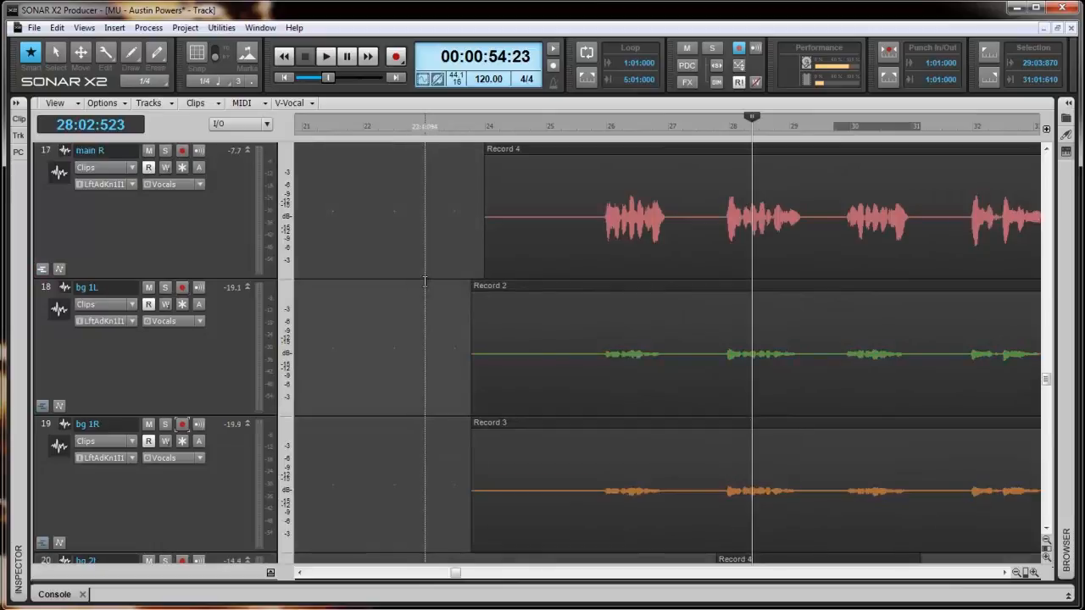
{"action": "scroll", "coordinate": [424, 273], "scroll_direction": "up", "scroll_amount": 1}
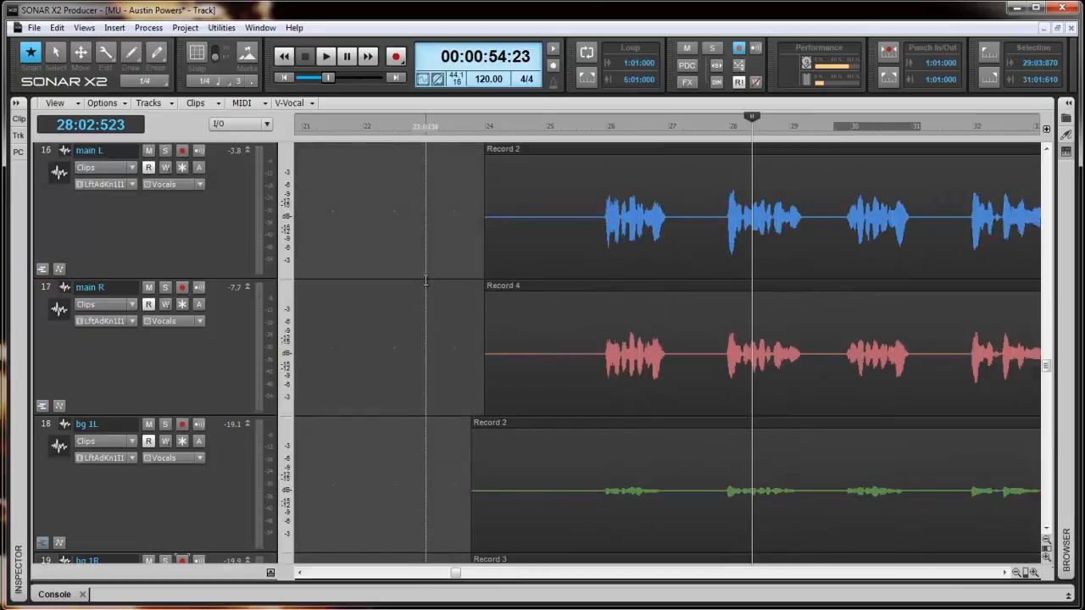
{"action": "left_click", "coordinate": [213, 373]}
{"action": "key", "text": "ctrl+Up"}
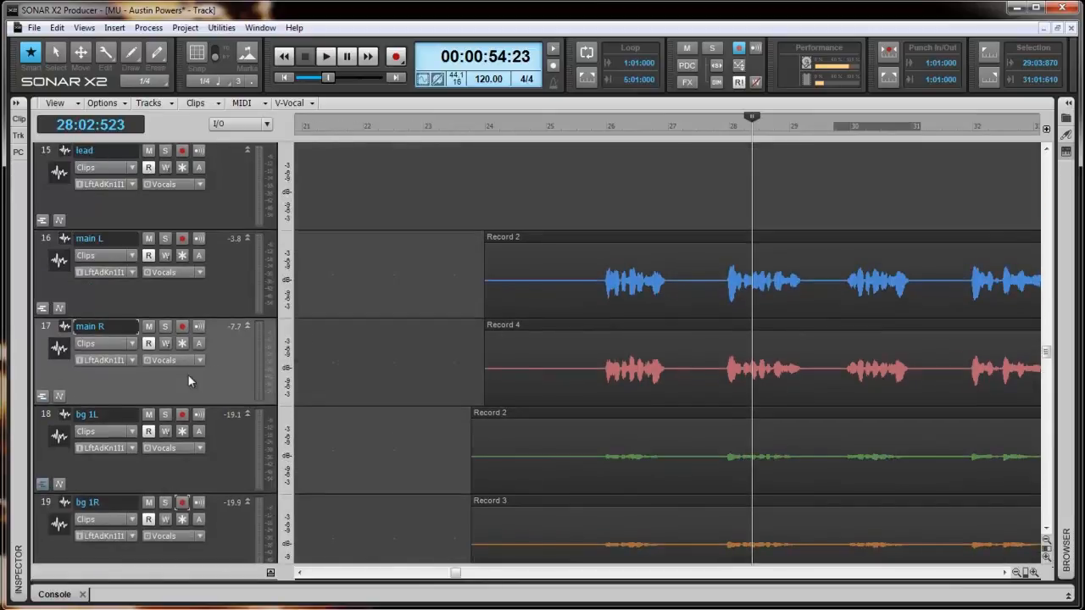
{"action": "left_click_drag", "start_coordinate": [412, 275], "coordinate": [597, 392]}
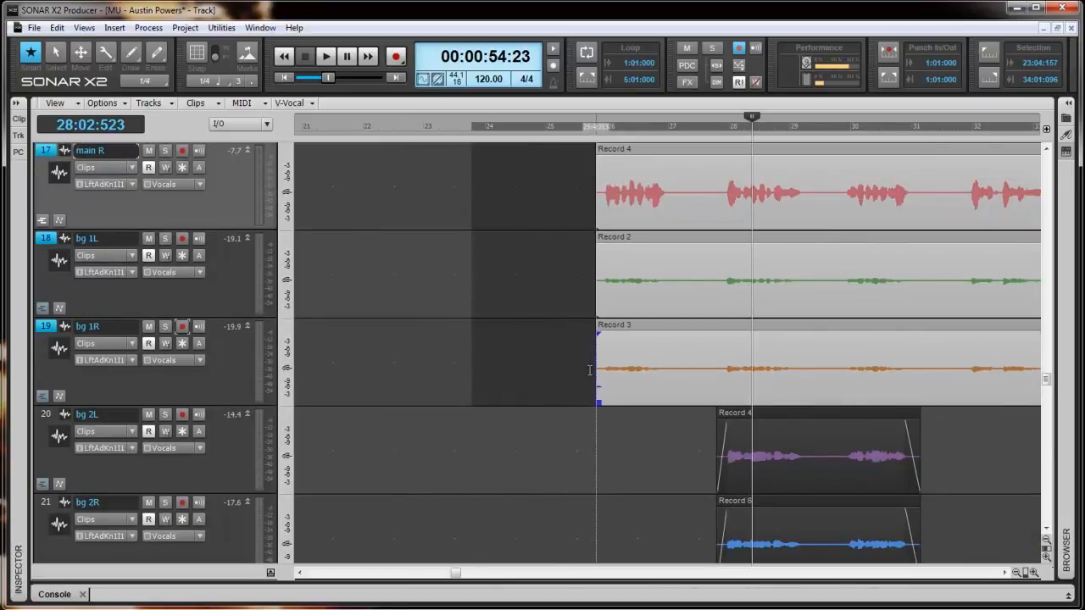
- Add a short fade-in to the main L, main R, bg 1L and bg 1R clips and trim their ends to about 33:2
{"action": "left_click_drag", "start_coordinate": [599, 241], "coordinate": [603, 244]}
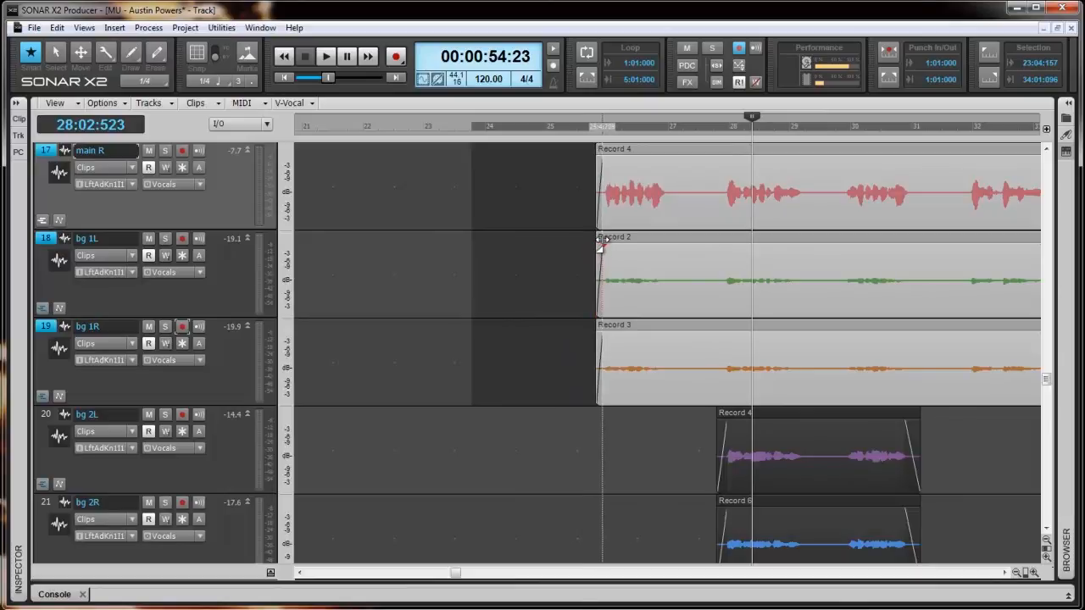
{"action": "left_click_drag", "start_coordinate": [456, 575], "coordinate": [479, 575]}
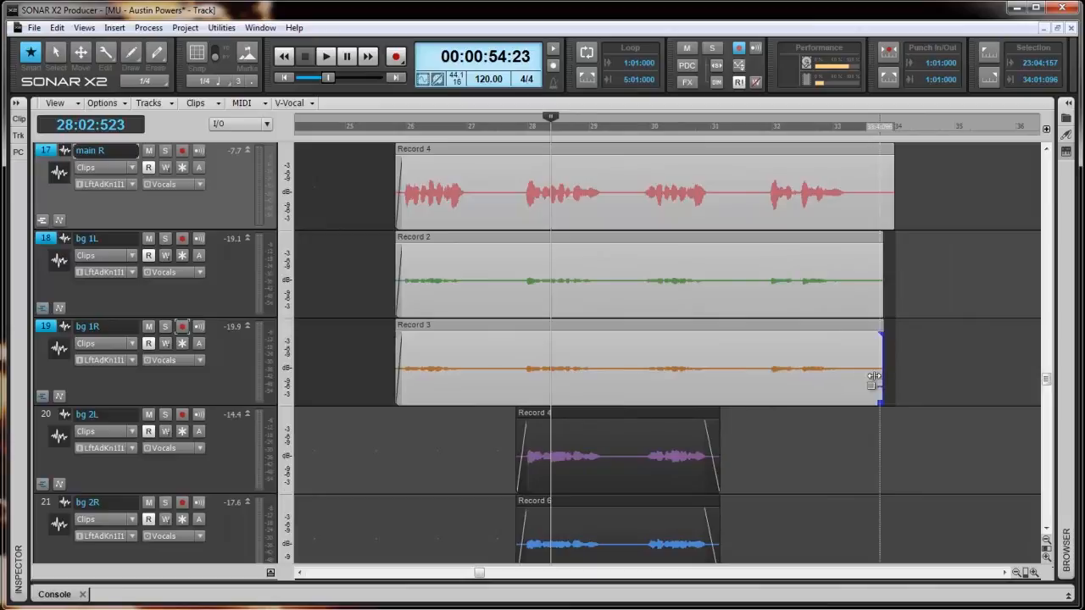
{"action": "left_click_drag", "start_coordinate": [874, 376], "coordinate": [853, 378]}
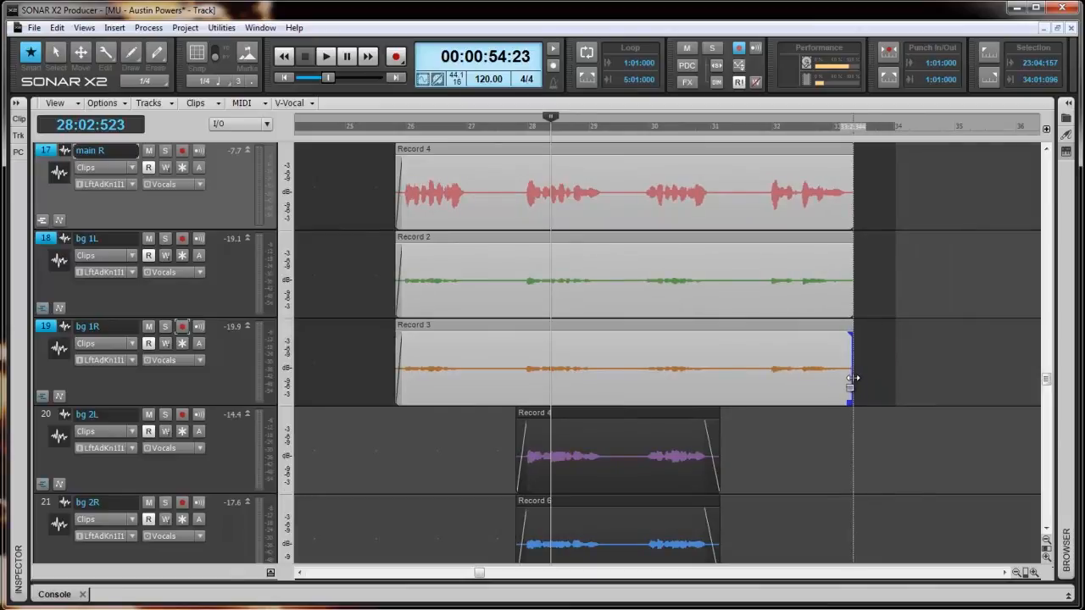
- Add a short fade-out to the ends of the main L, main R, bg 1L and bg 1R clips and clear the selection
{"action": "scroll", "coordinate": [859, 375], "scroll_direction": "up", "scroll_amount": 2}
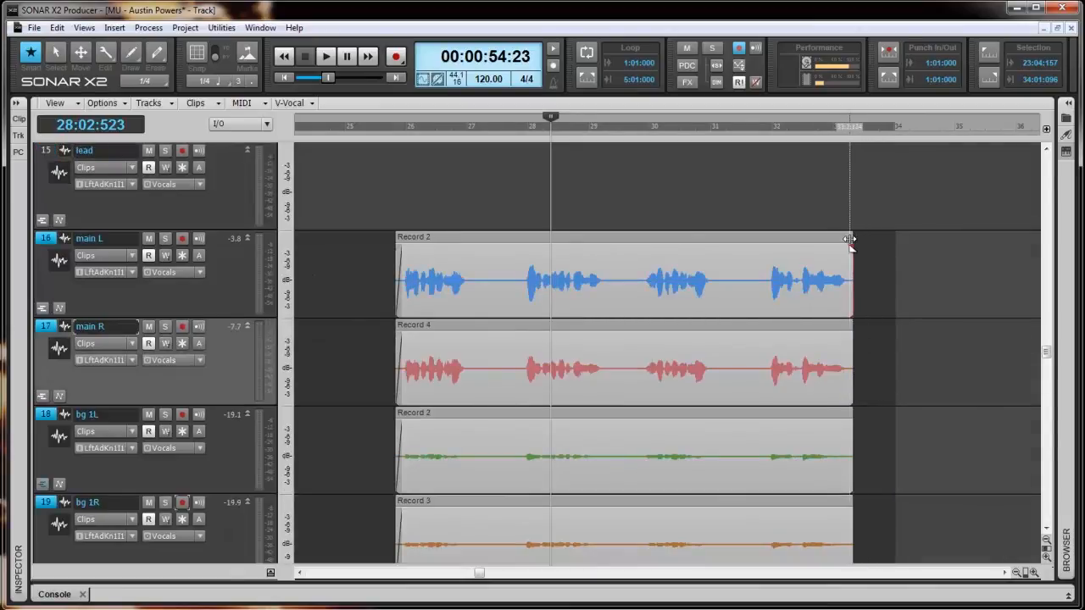
{"action": "left_click_drag", "start_coordinate": [850, 239], "coordinate": [845, 241]}
{"action": "scroll", "coordinate": [826, 241], "scroll_direction": "down", "scroll_amount": 5}
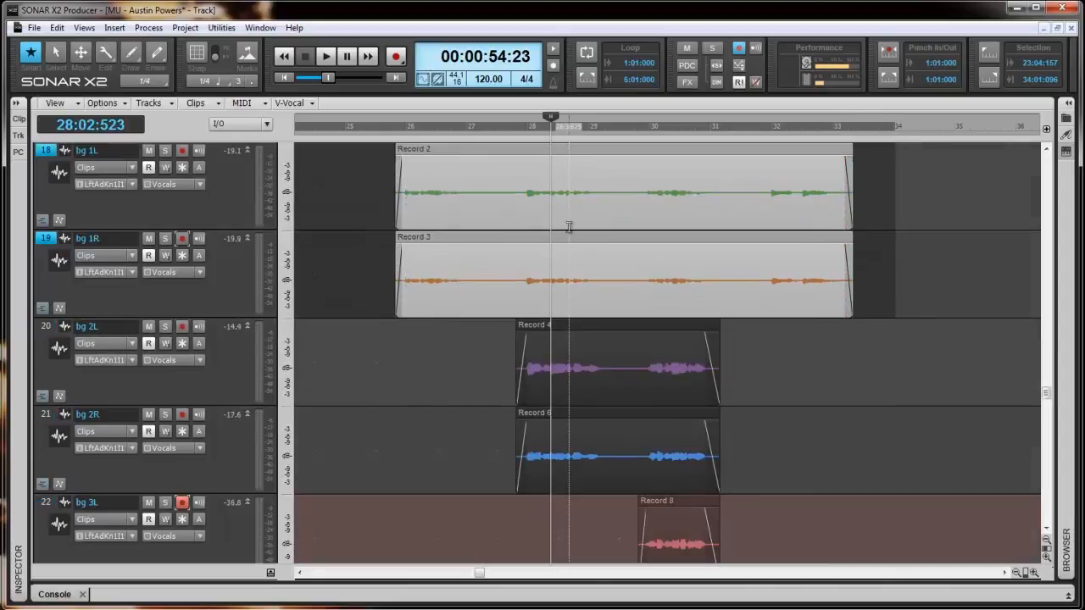
{"action": "left_click", "coordinate": [463, 339]}
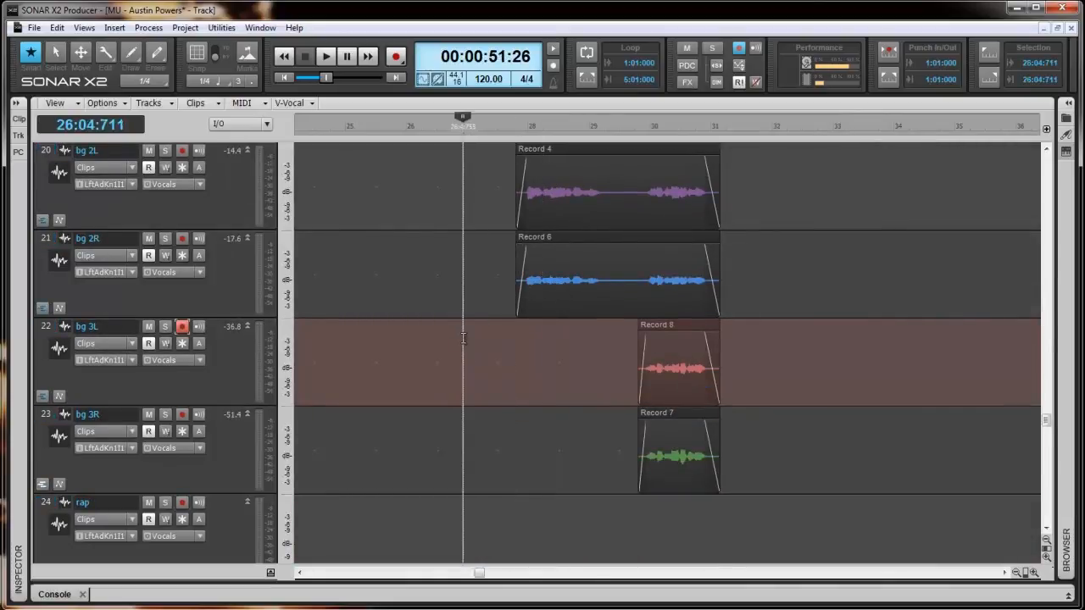
{"action": "scroll", "coordinate": [463, 339], "scroll_direction": "up", "scroll_amount": 3}
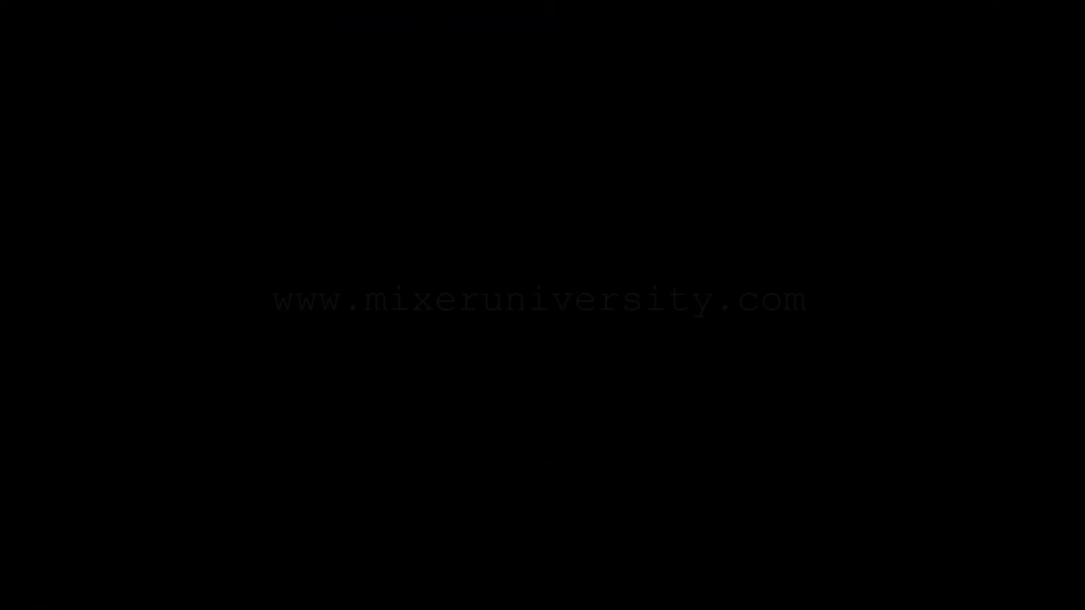